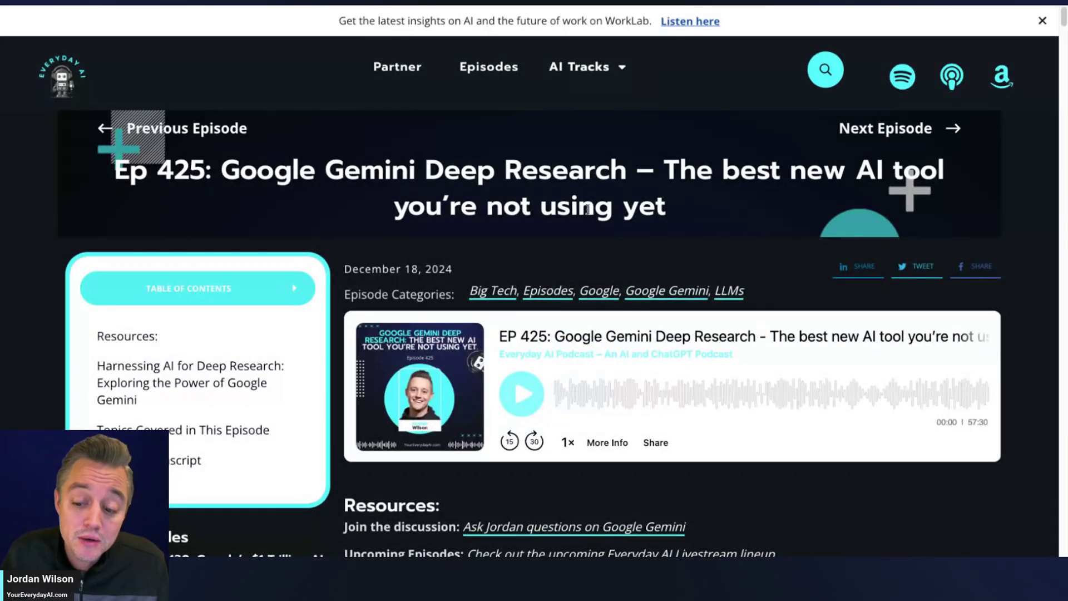
# Select and copy all the Ep 425 episode page text, then switch to the NotebookLM window.
pyautogui.scroll(-15, 588, 210)
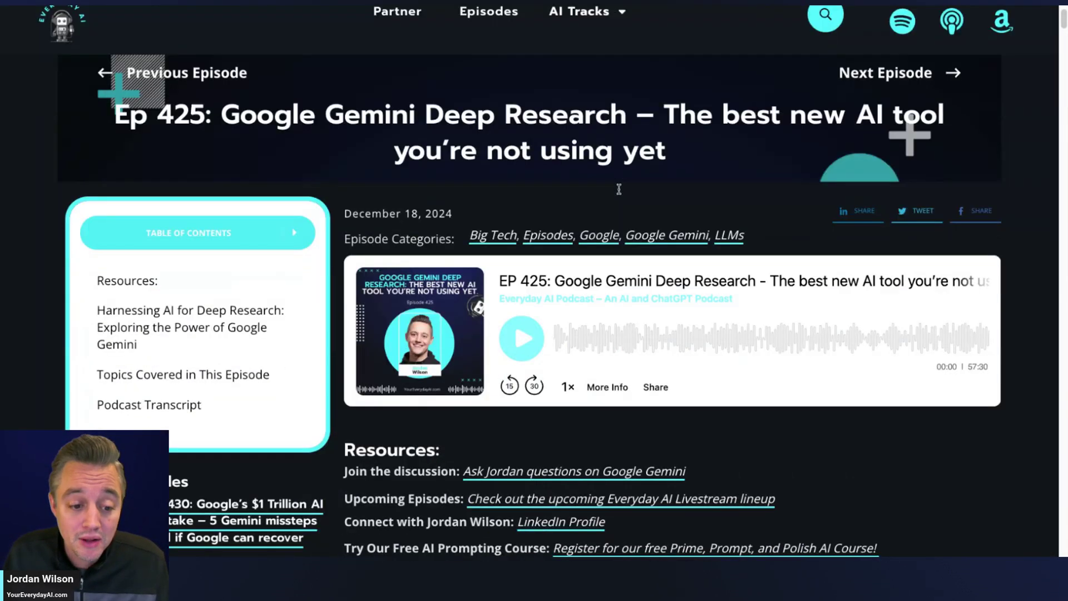
pyautogui.scroll(-5, 623, 198)
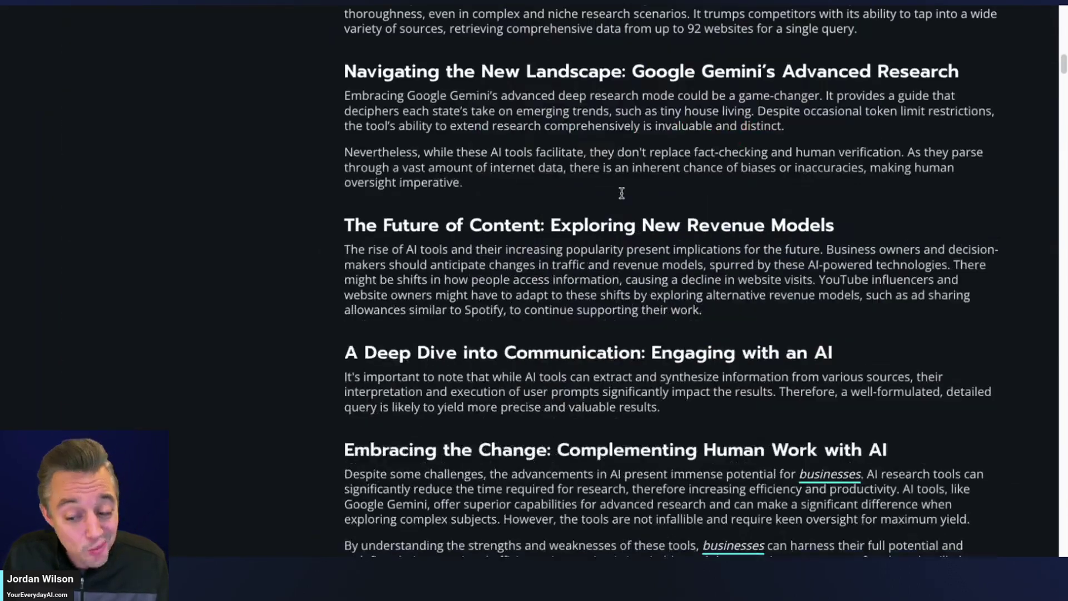
pyautogui.scroll(20, 637, 203)
pyautogui.scroll(-1, 637, 203)
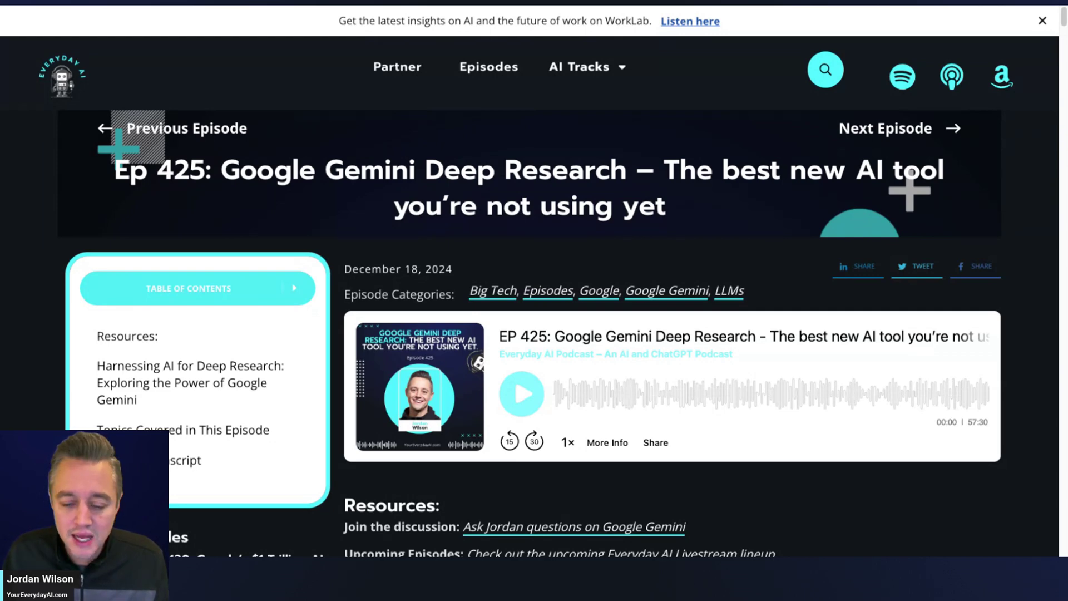
pyautogui.hotkey('ctrl', 'a')
pyautogui.click(149, 8)
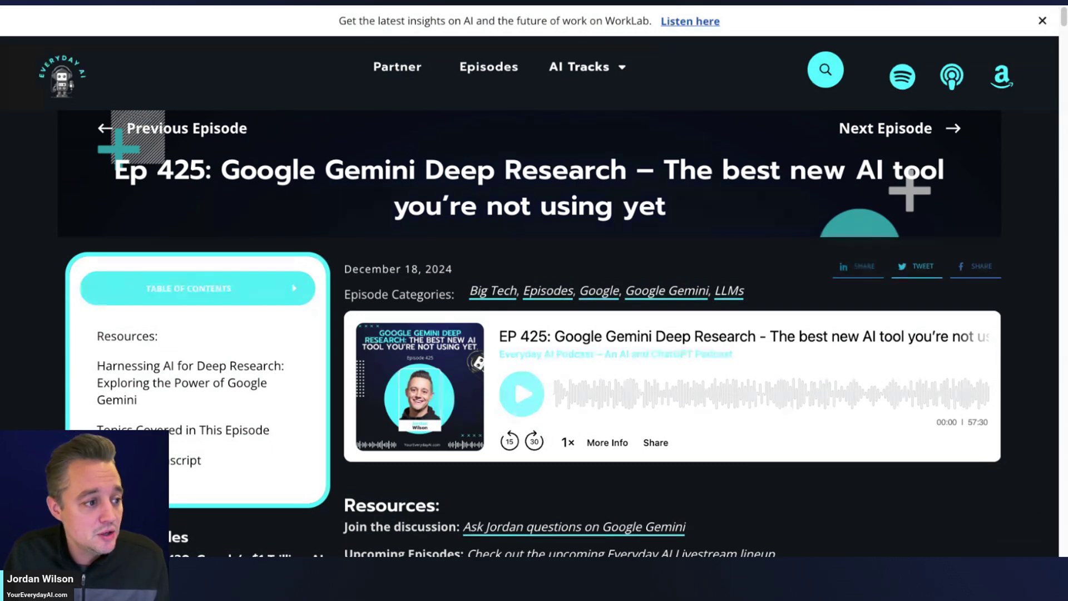
pyautogui.hotkey('ctrl', 'Tab')
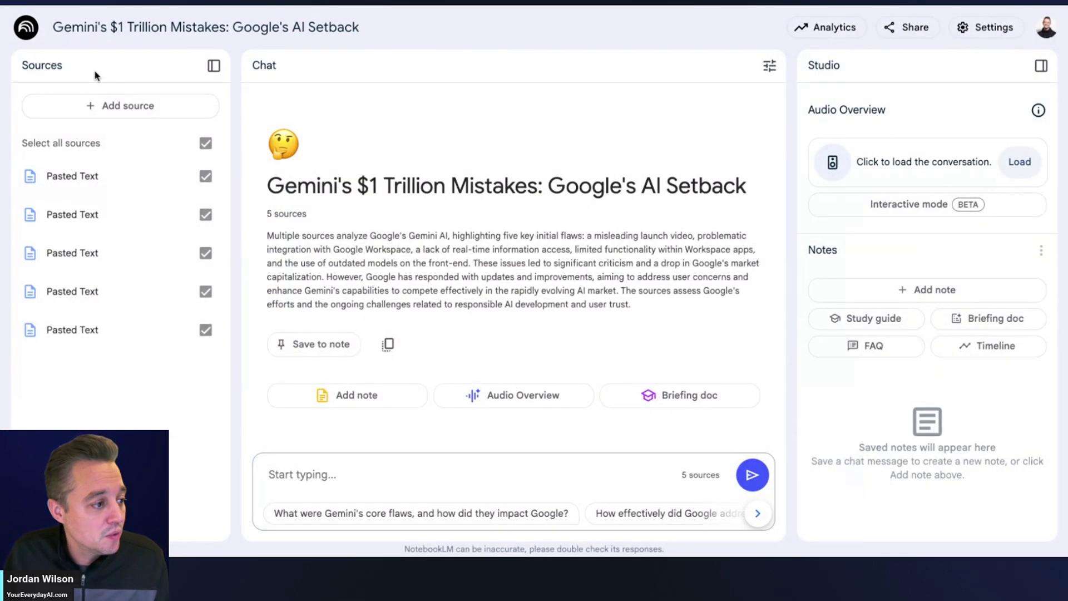
# Create a new notebook and insert the copied episode page text as its Copied text source.
pyautogui.click(22, 31)
pyautogui.click(168, 299)
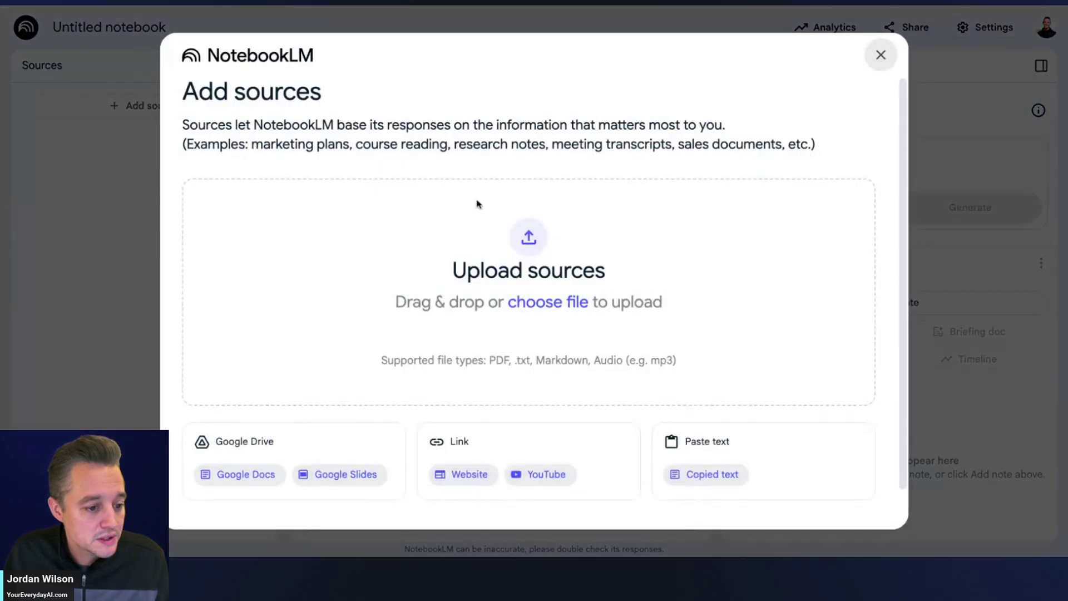
pyautogui.click(732, 477)
pyautogui.click(565, 290)
pyautogui.hotkey('ctrl', 'v')
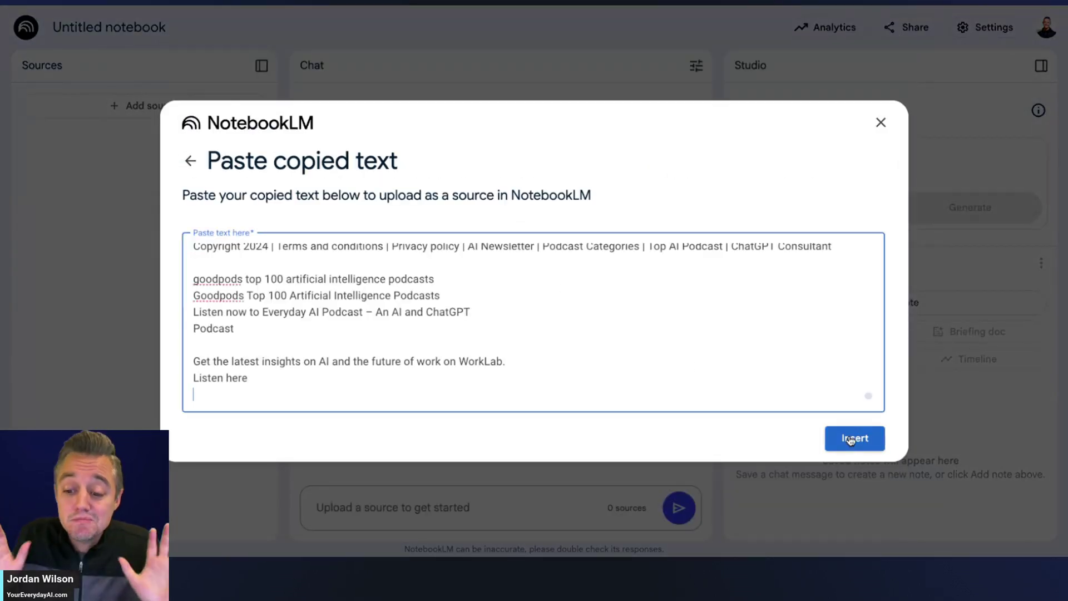
pyautogui.click(850, 439)
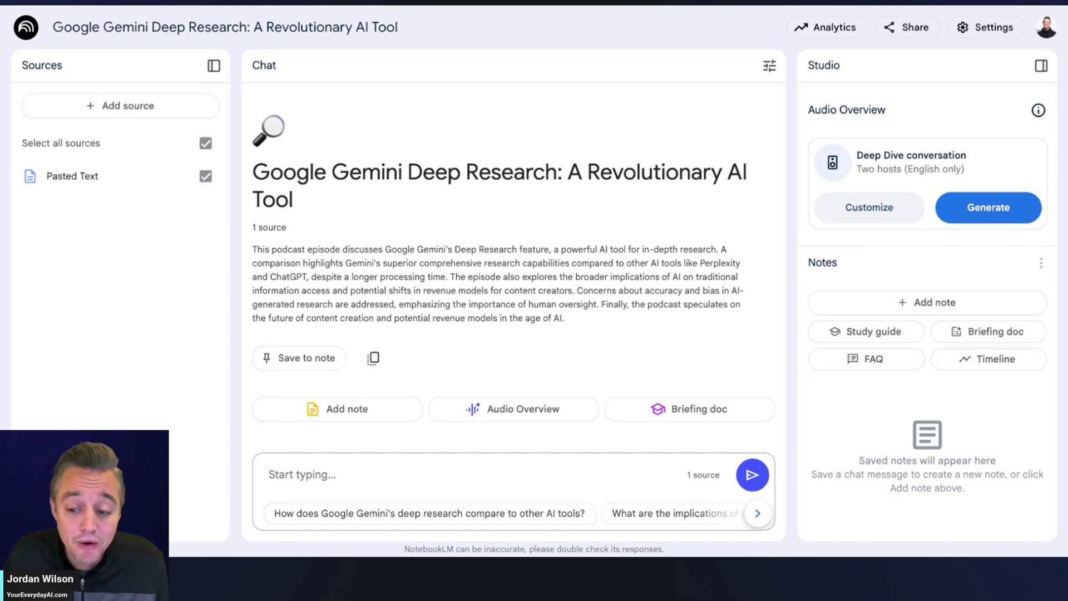
# Customize the Audio Overview to be funny, short, detailed, open with basketball references, and generate it.
pyautogui.click(885, 206)
pyautogui.write('- Make it funny and short - Be very detailed and specific - Try and use basketball references in the beginning')
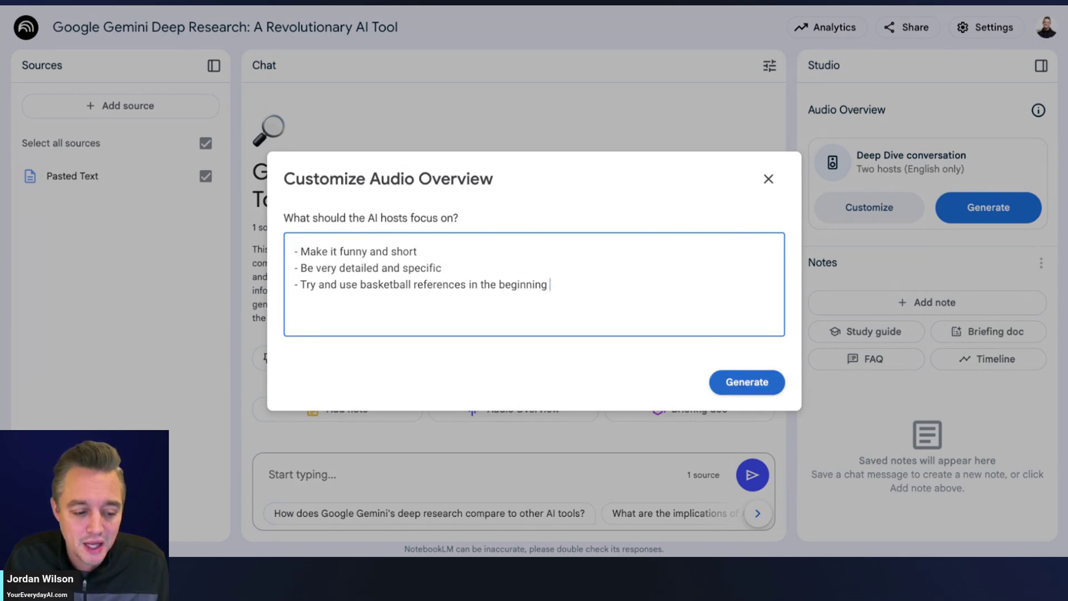
pyautogui.click(747, 382)
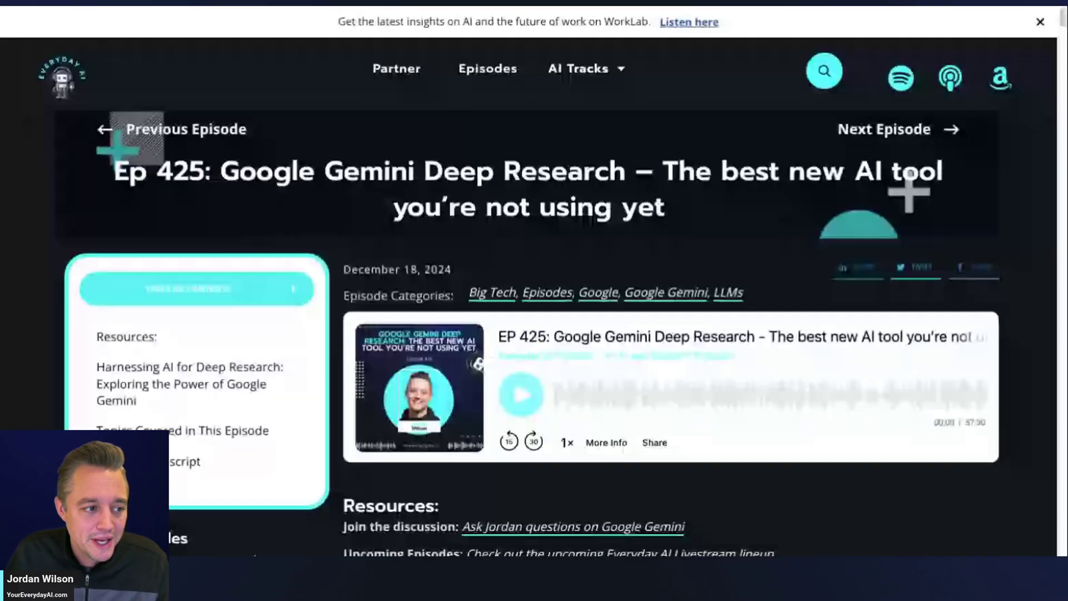
# Browse the episode page, select the episode title in the player and start the podcast episode.
pyautogui.scroll(-20, 537, 277)
pyautogui.scroll(-20, 538, 277)
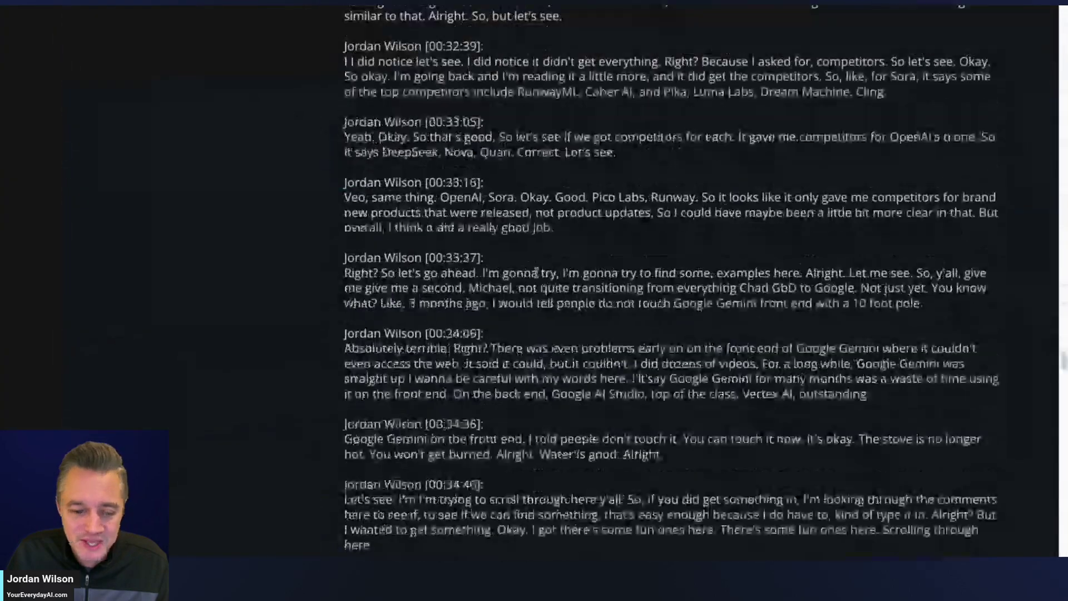
pyautogui.scroll(8, 539, 275)
pyautogui.scroll(8, 539, 275)
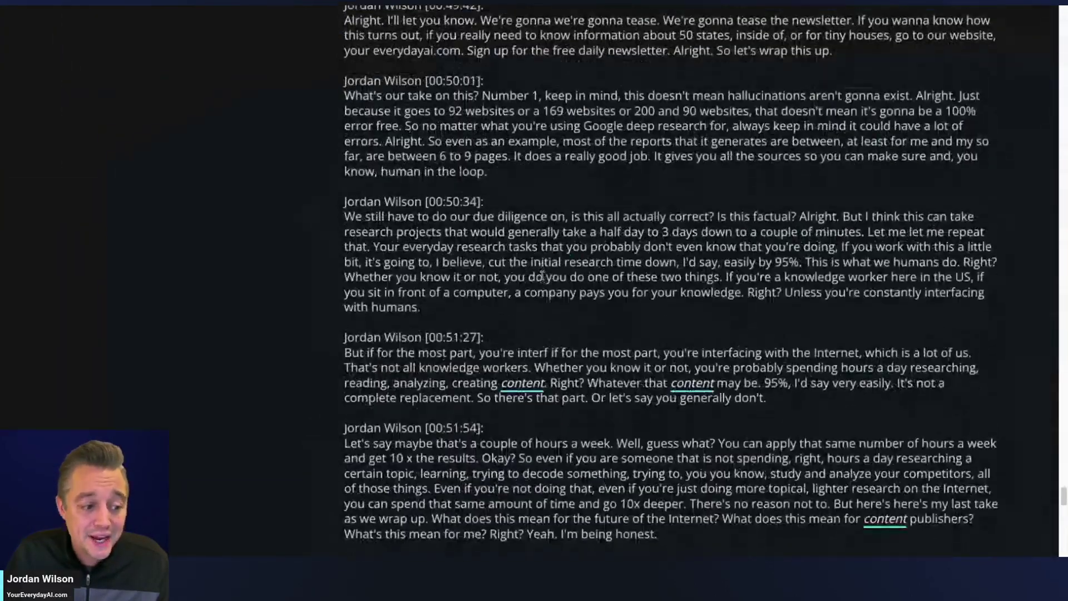
pyautogui.scroll(-18, 543, 275)
pyautogui.scroll(20, 543, 274)
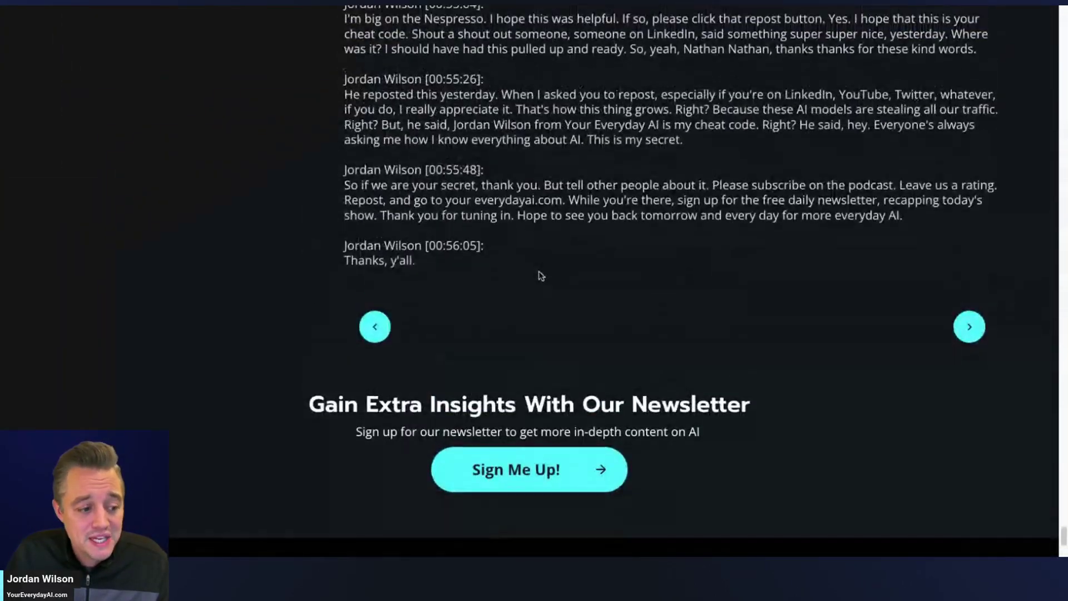
pyautogui.scroll(20, 553, 269)
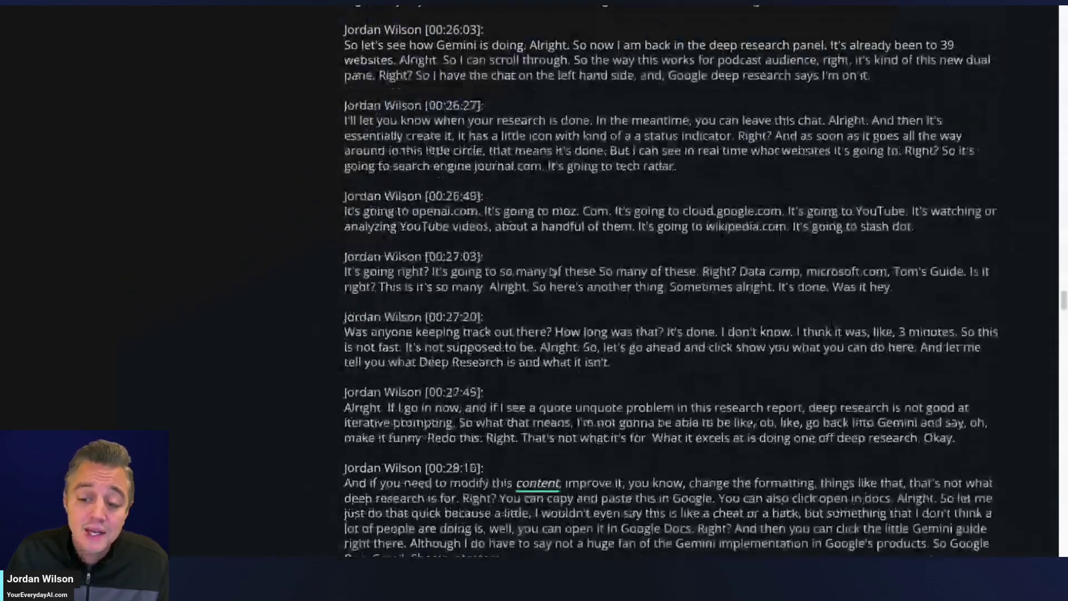
pyautogui.scroll(20, 550, 268)
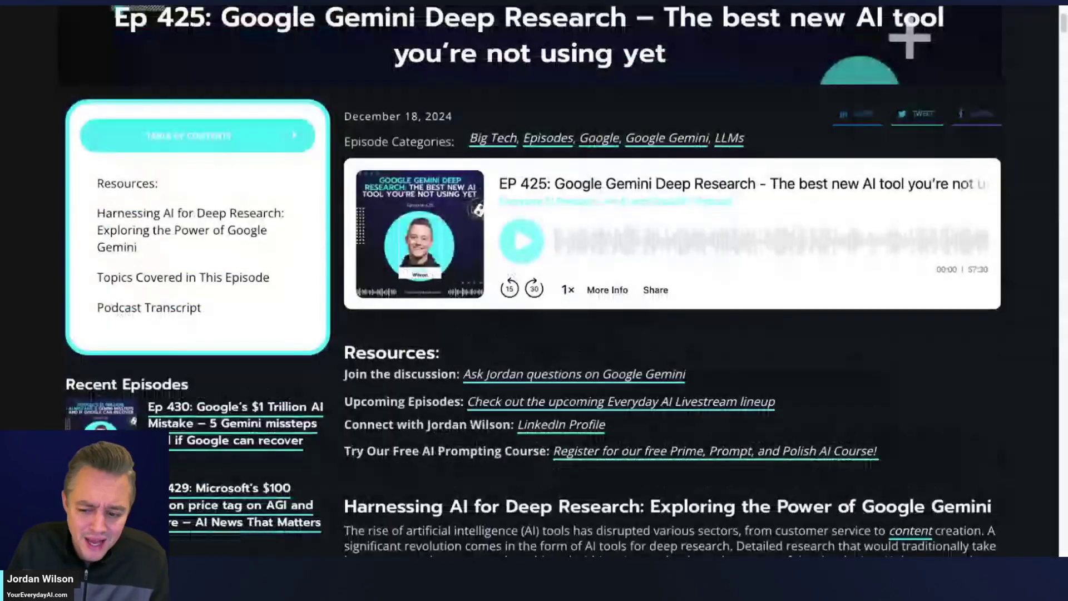
pyautogui.scroll(-1, 531, 300)
pyautogui.scroll(3, 531, 300)
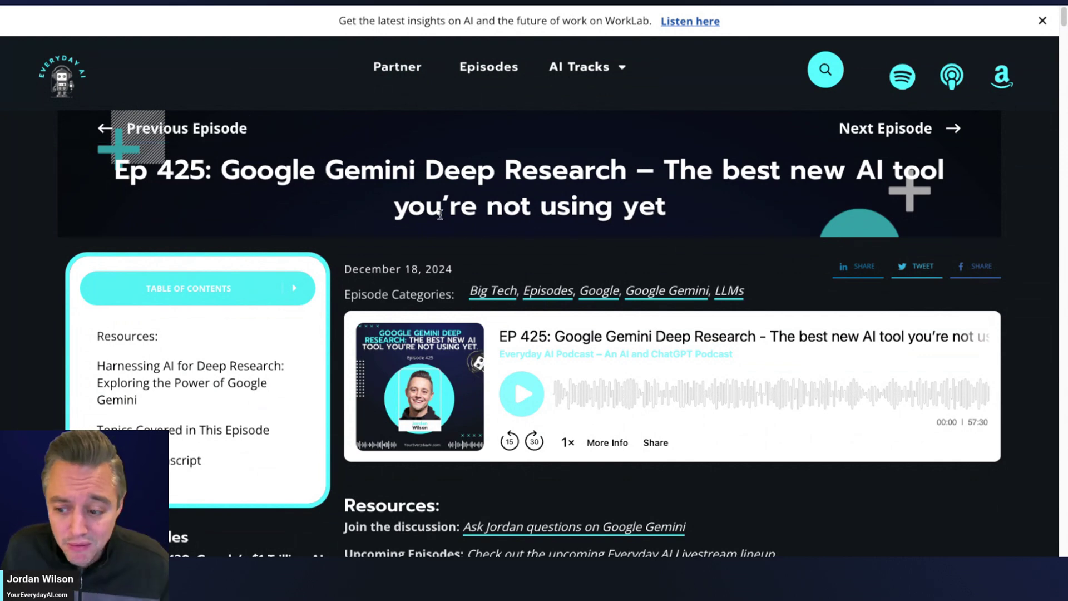
pyautogui.scroll(-2, 454, 316)
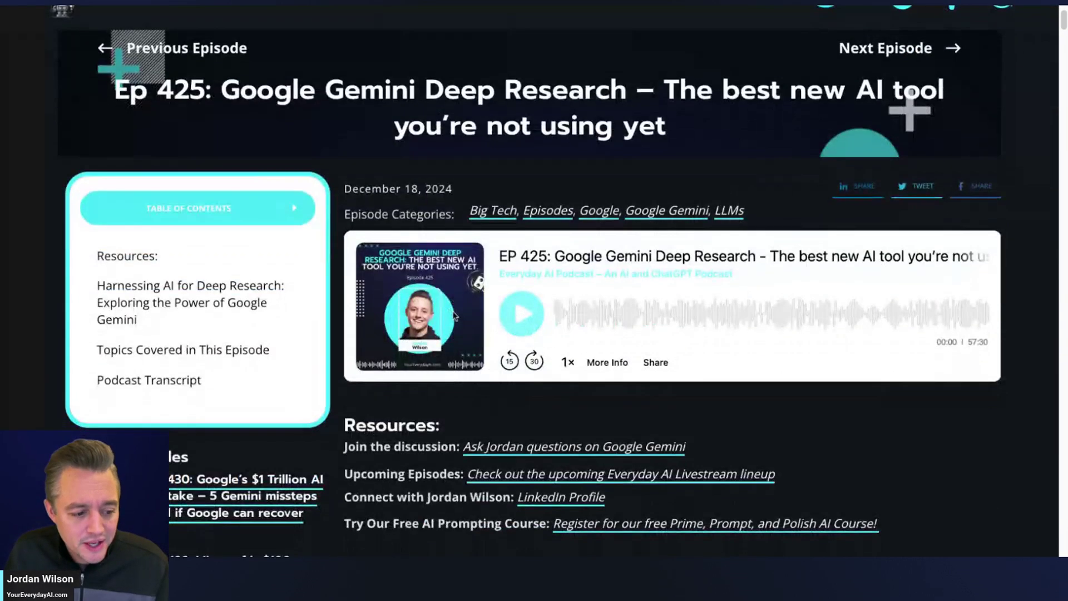
pyautogui.tripleClick(514, 257)
pyautogui.scroll(1, 520, 256)
pyautogui.scroll(1, 520, 256)
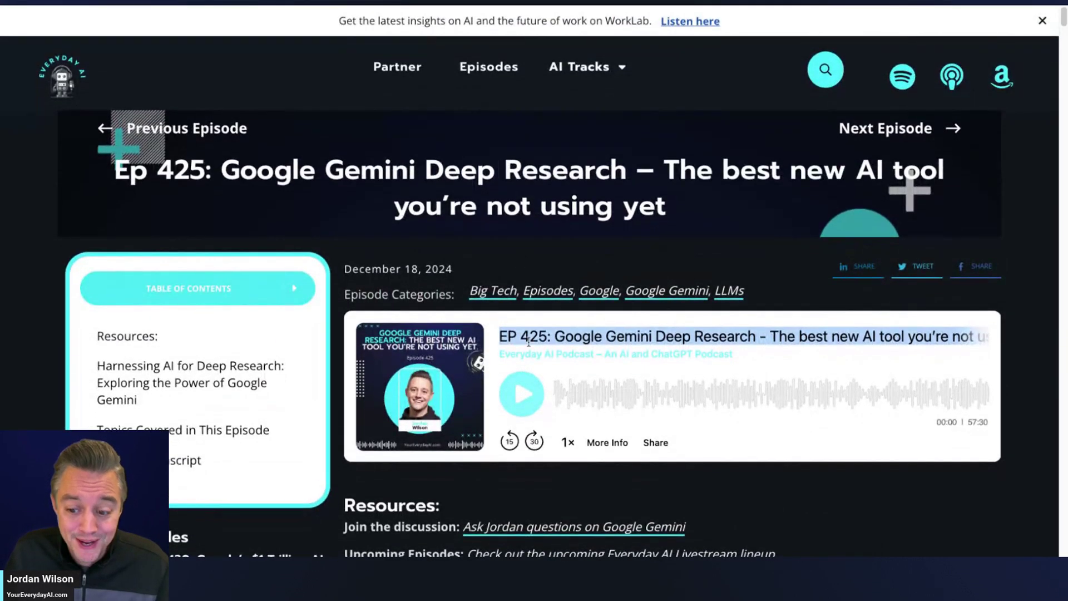
pyautogui.click(522, 393)
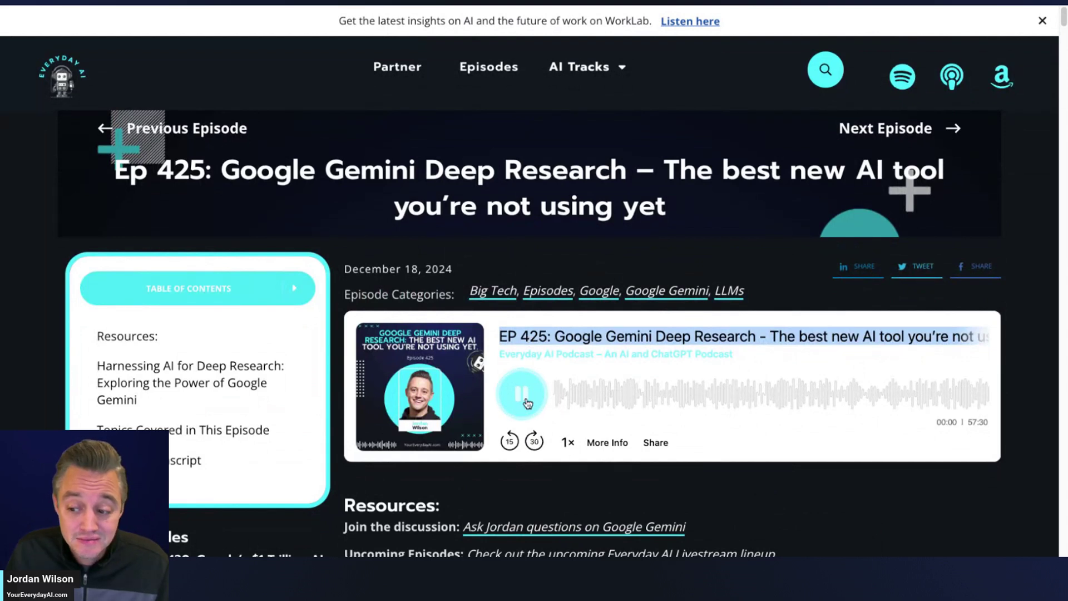
# Play the embedded episode video and skip ahead to the Competitors chapter at 32:27.
pyautogui.scroll(-9, 817, 346)
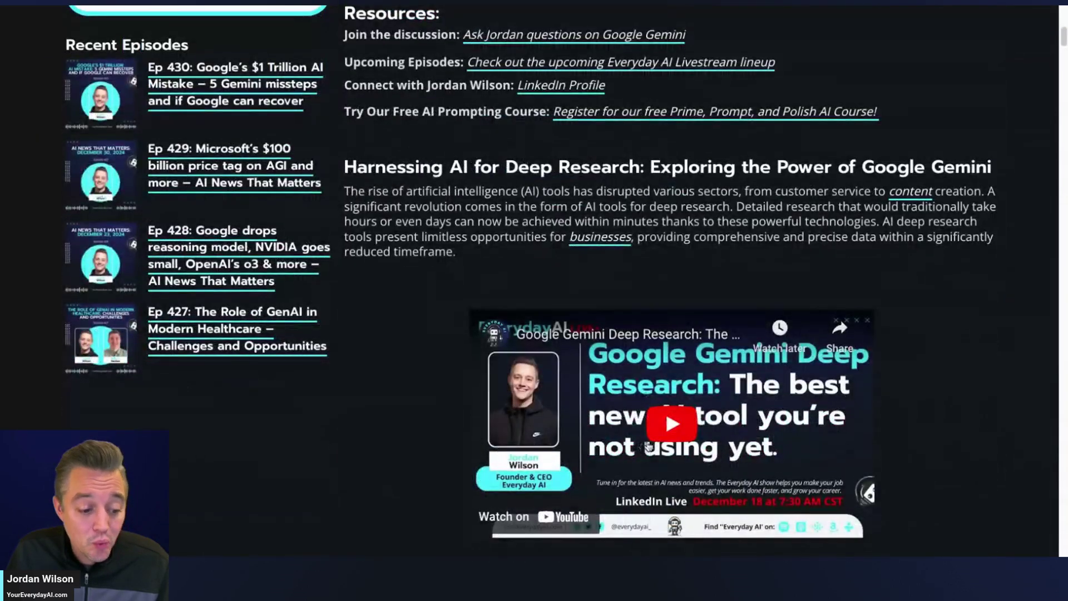
pyautogui.click(662, 433)
pyautogui.scroll(-3, 668, 429)
pyautogui.click(616, 378)
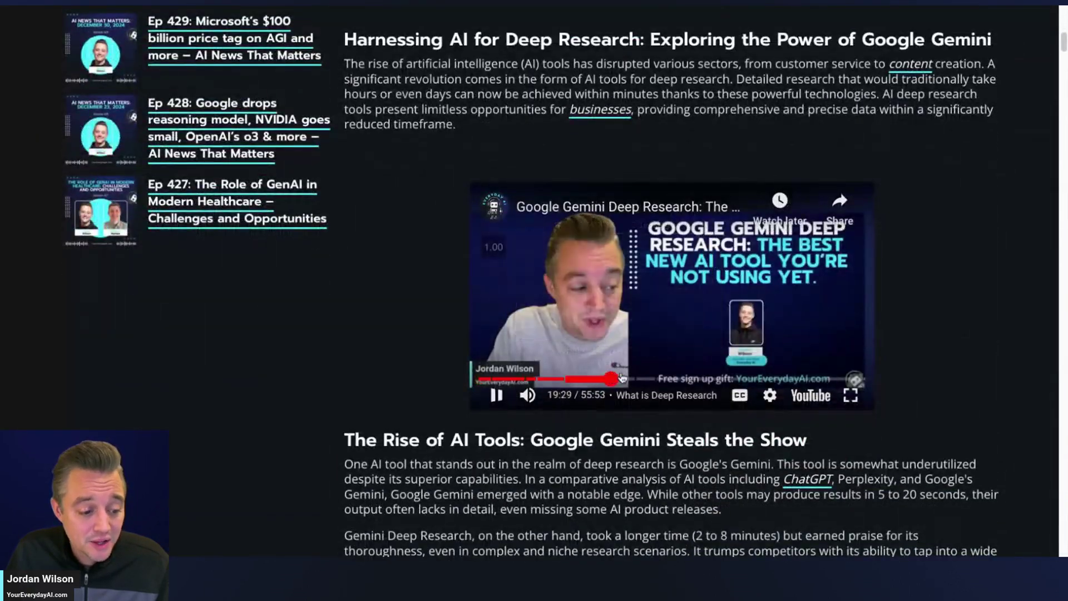
pyautogui.click(663, 379)
pyautogui.click(702, 379)
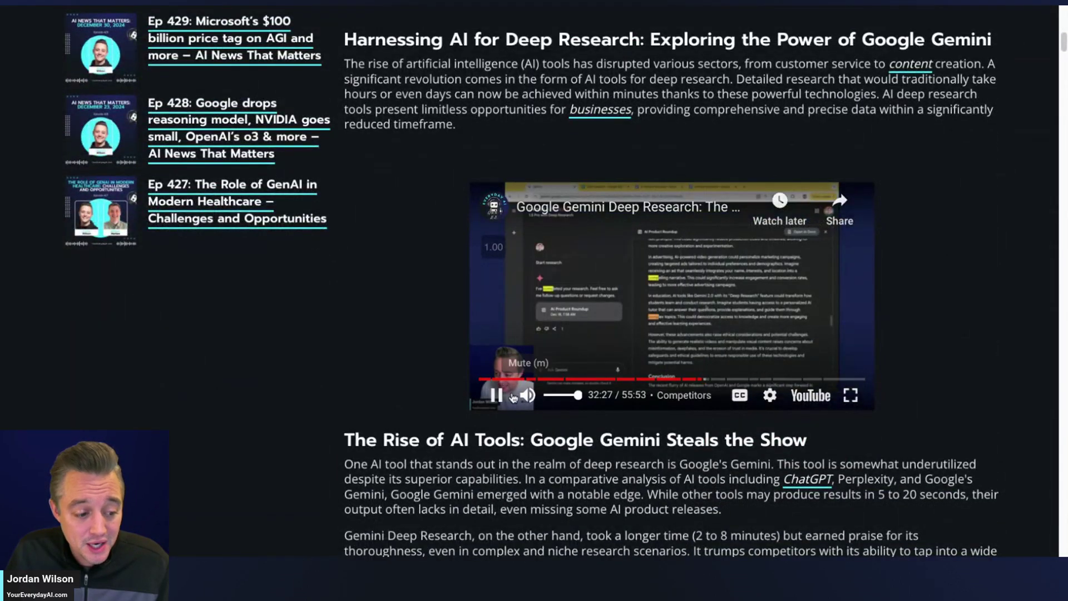
pyautogui.scroll(20, 328, 267)
pyautogui.scroll(-2, 326, 273)
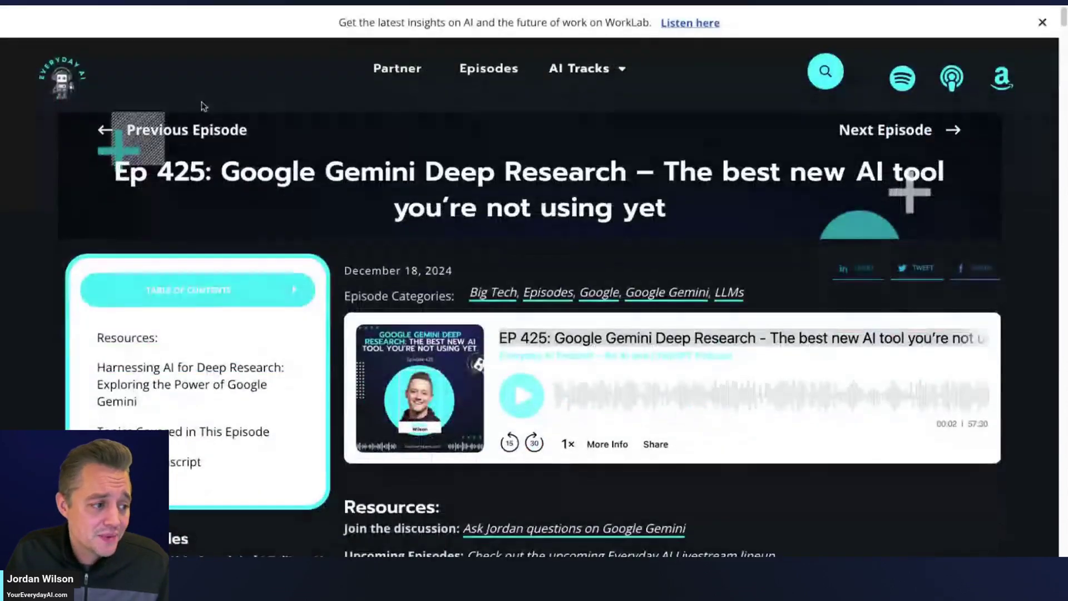
# Open the AI Podcast Episodes listing and scroll down to the category filter.
pyautogui.click(484, 68)
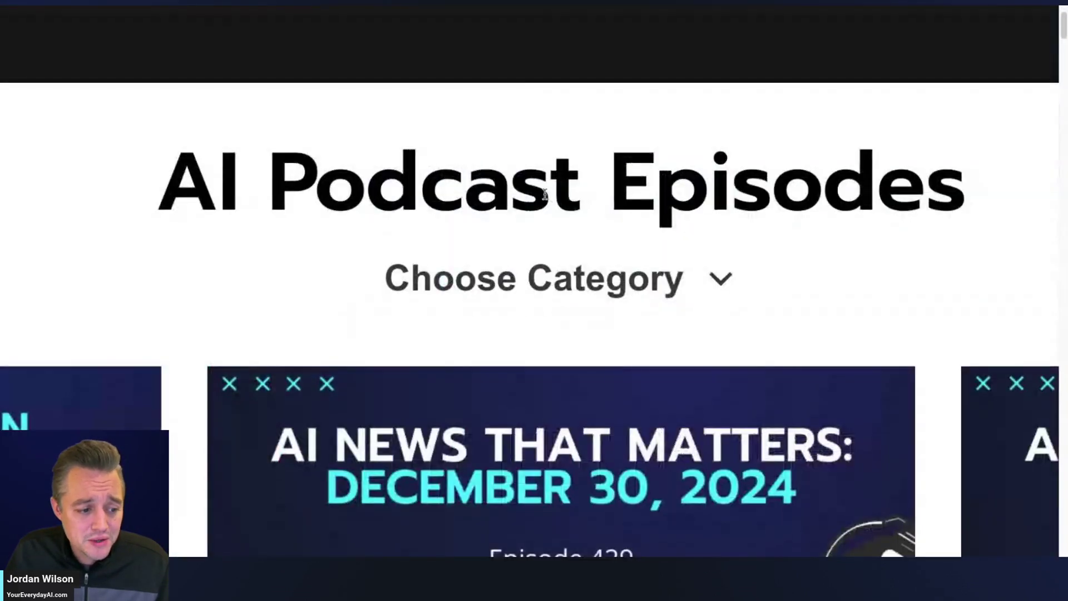
pyautogui.moveTo(534, 279)
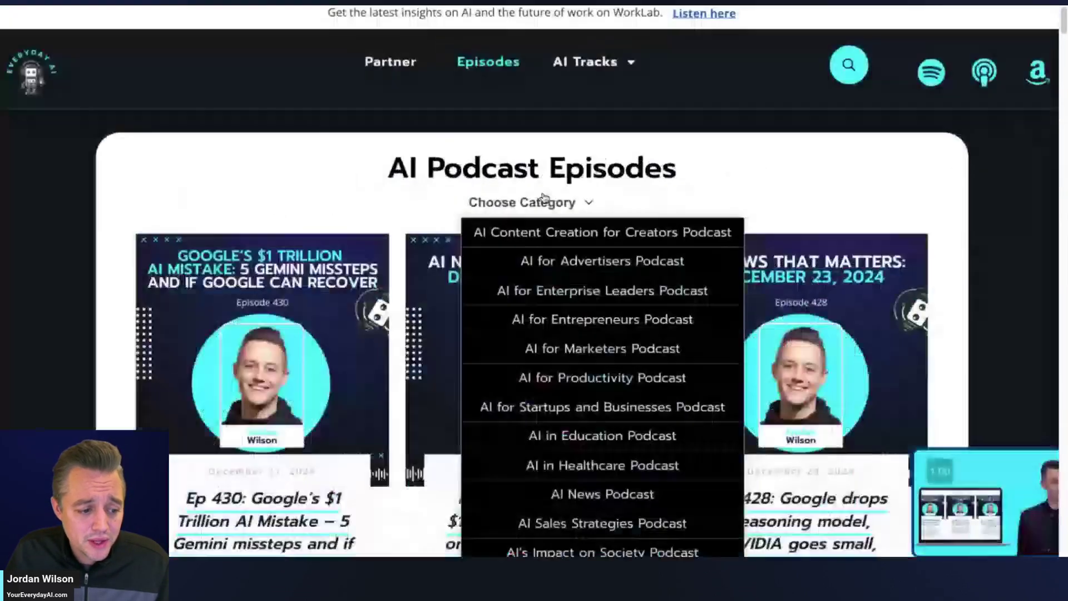
pyautogui.scroll(-2, 622, 398)
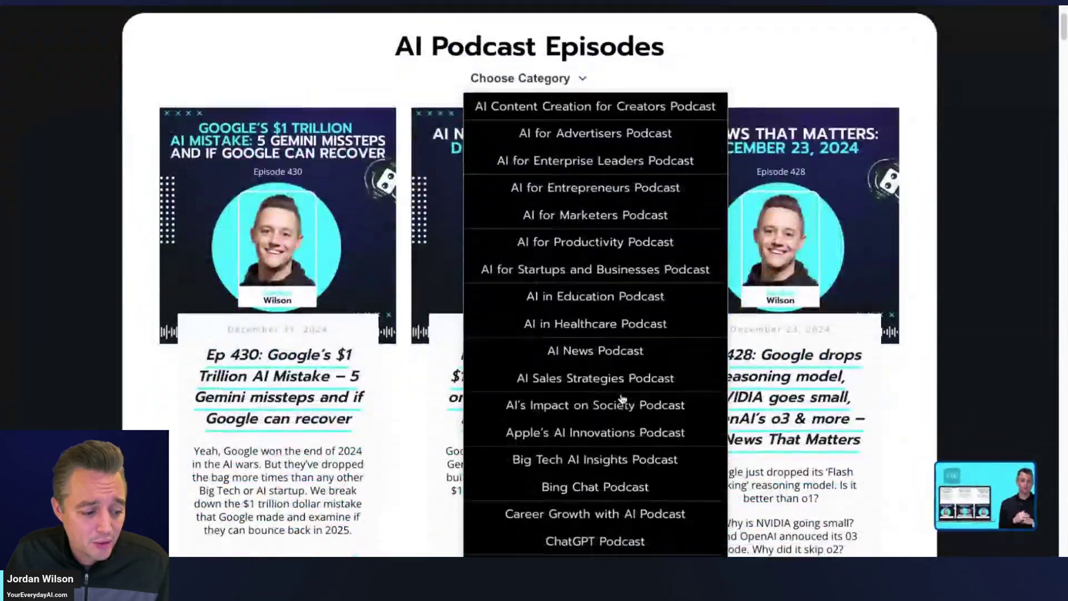
pyautogui.scroll(-3, 622, 398)
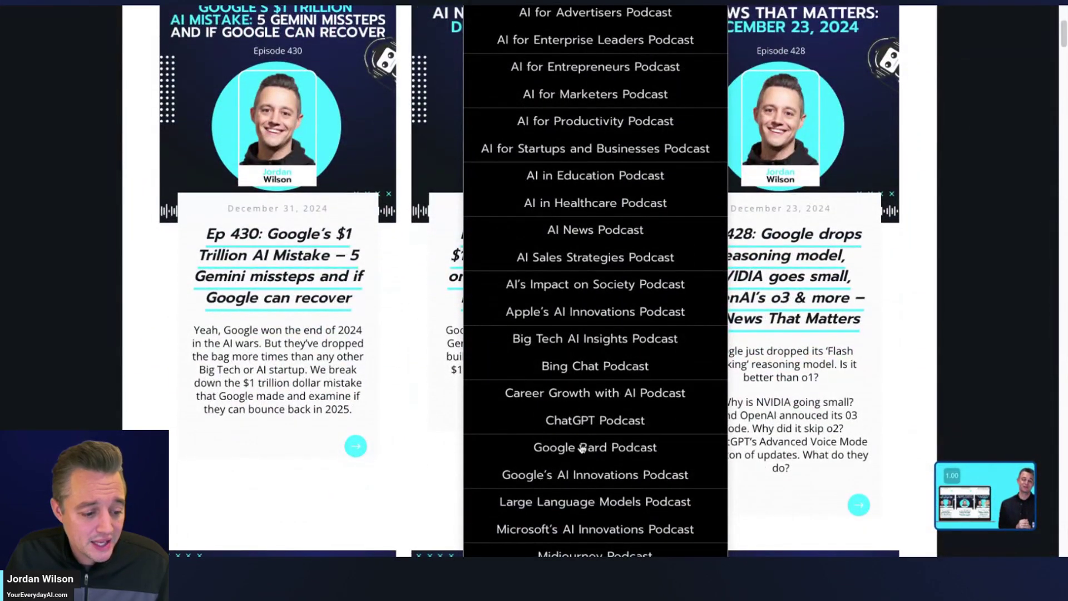
pyautogui.scroll(-2, 584, 451)
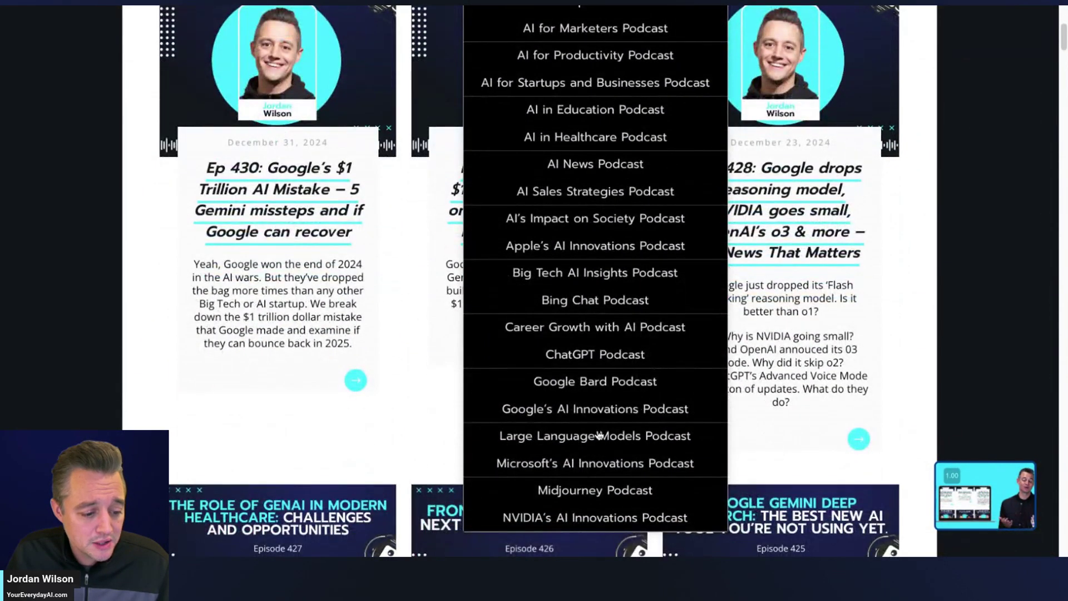
# Filter to Large Language Models Podcast episodes and scroll through the episode grid.
pyautogui.click(597, 436)
pyautogui.scroll(-10, 570, 225)
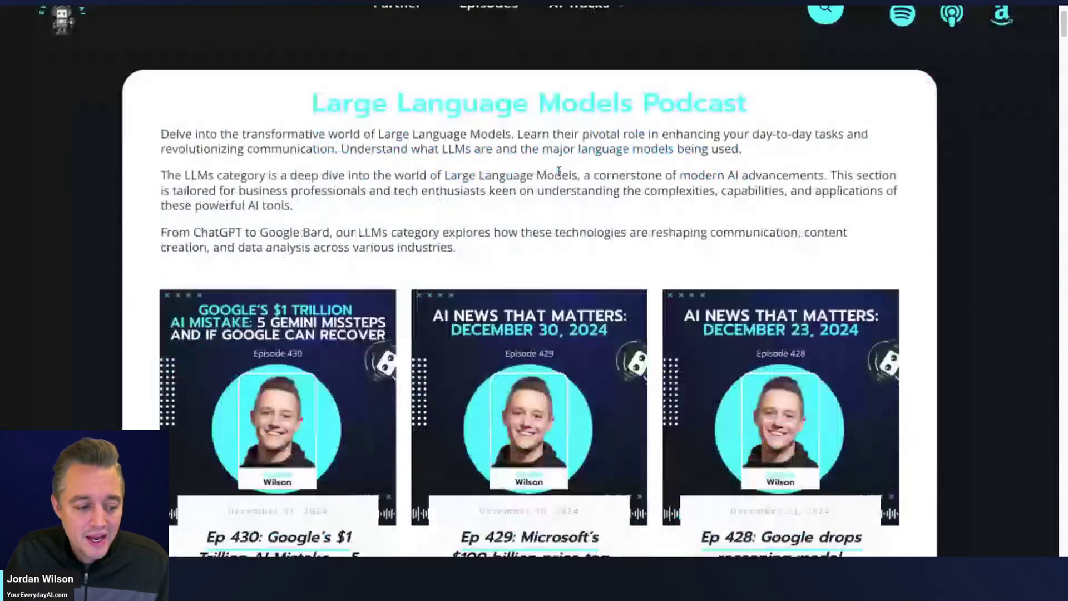
pyautogui.scroll(-20, 570, 224)
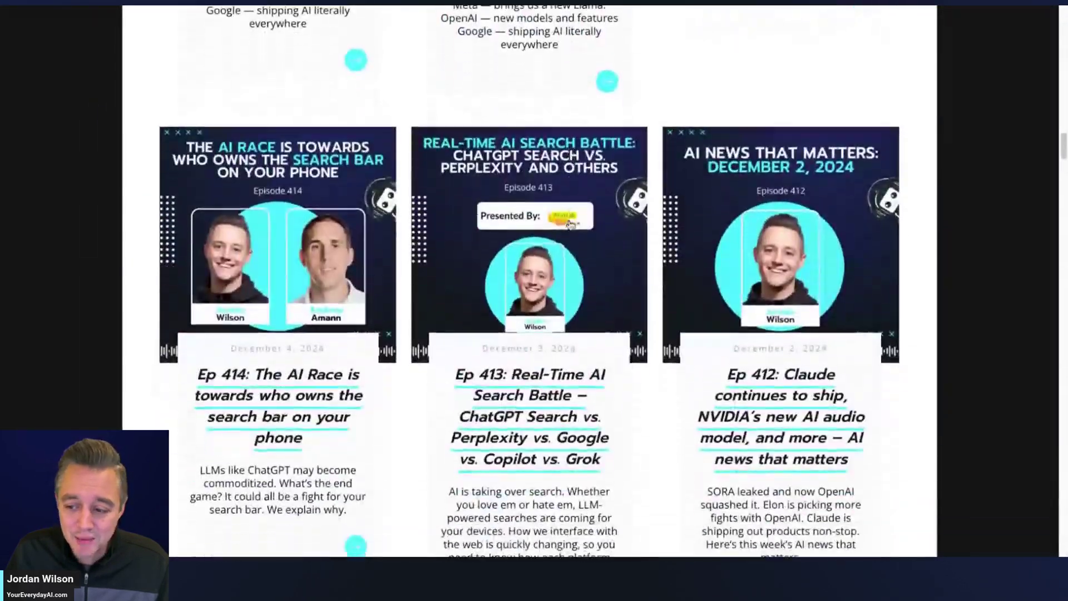
pyautogui.scroll(-20, 570, 225)
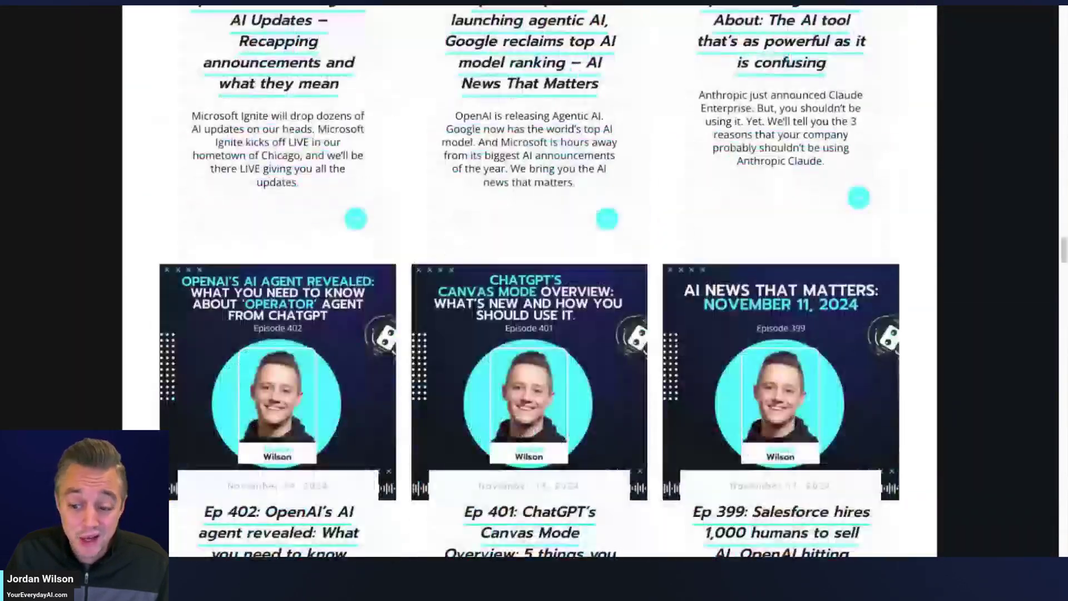
pyautogui.scroll(-10, 571, 225)
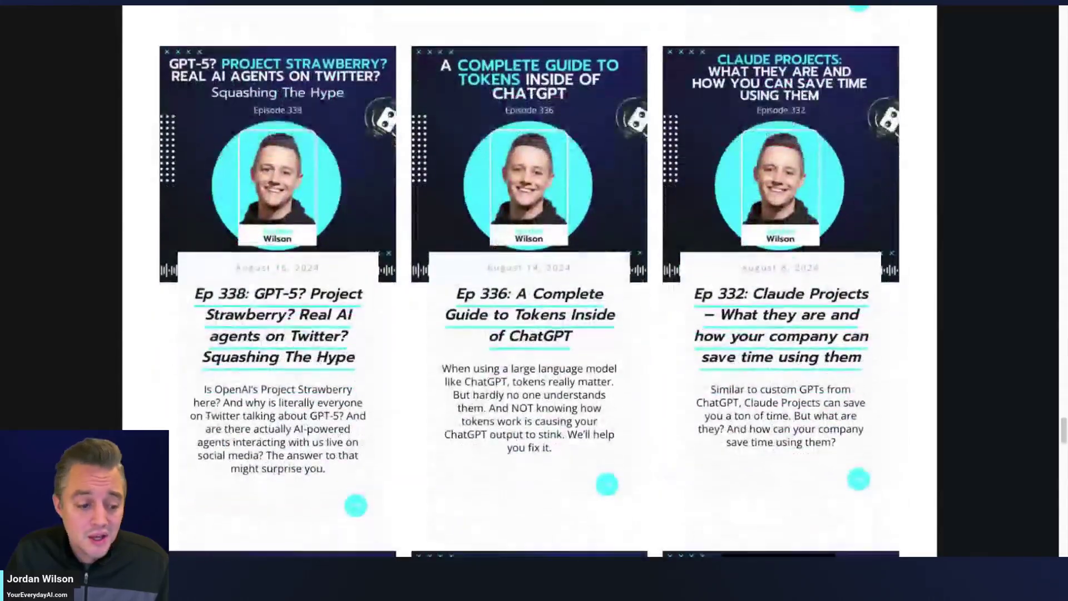
pyautogui.scroll(-1, 529, 278)
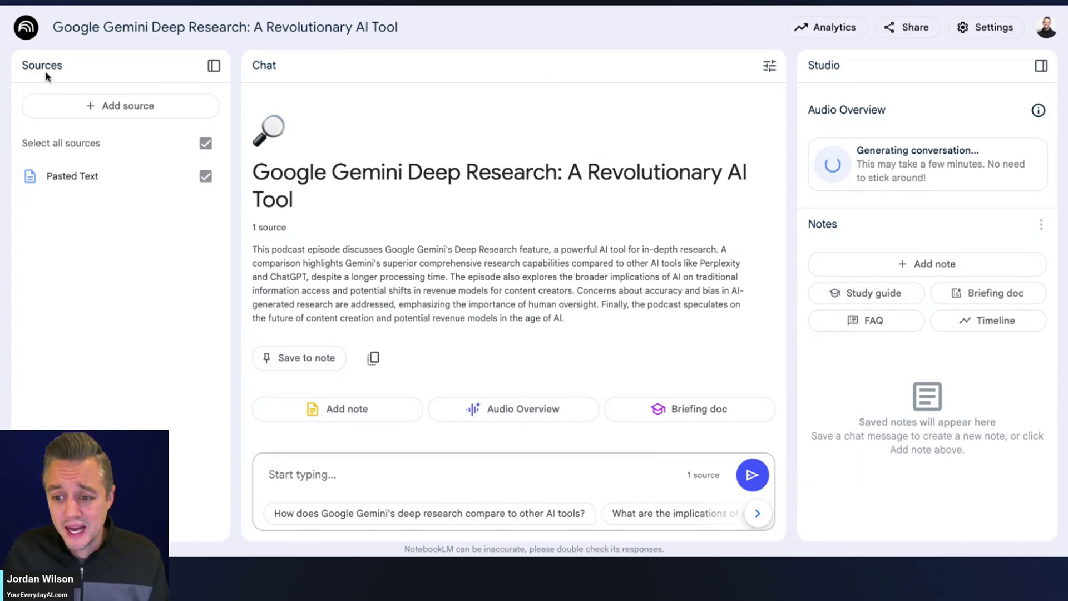
pyautogui.click(110, 116)
pyautogui.scroll(-1, 556, 294)
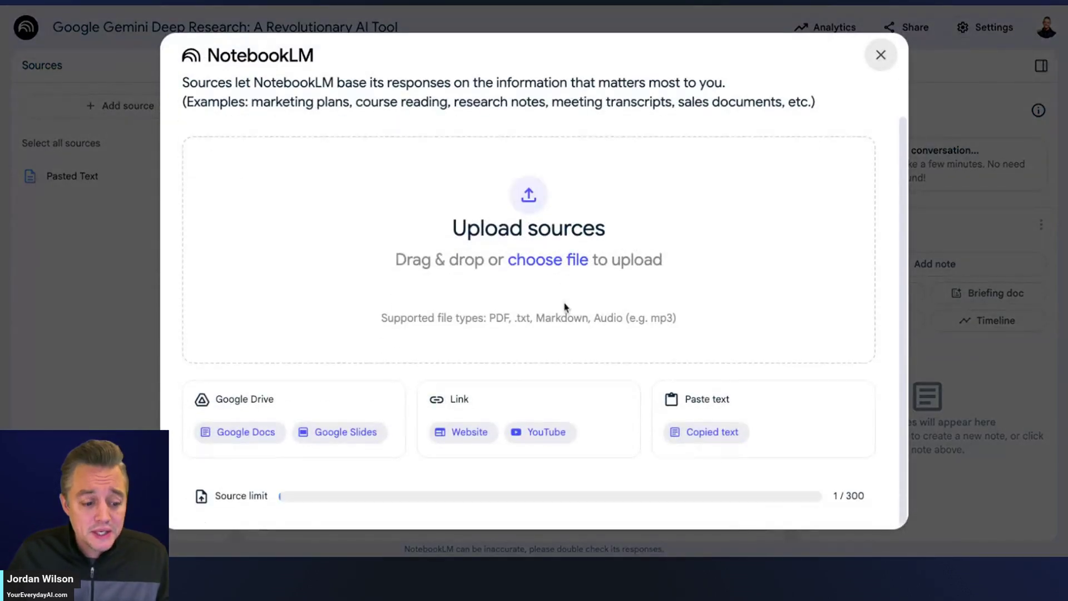
pyautogui.click(701, 441)
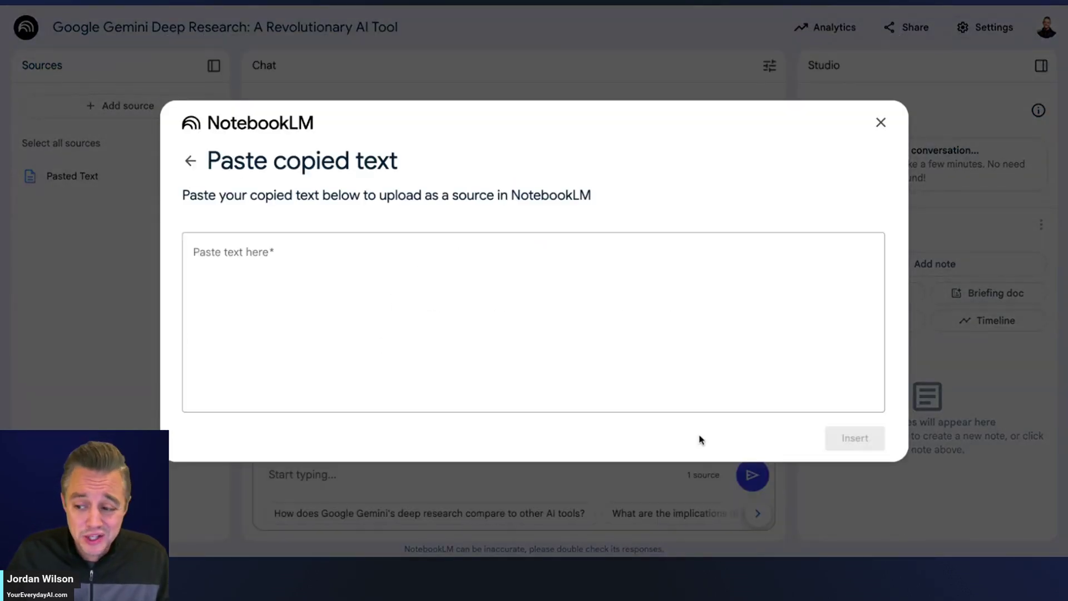
pyautogui.click(190, 160)
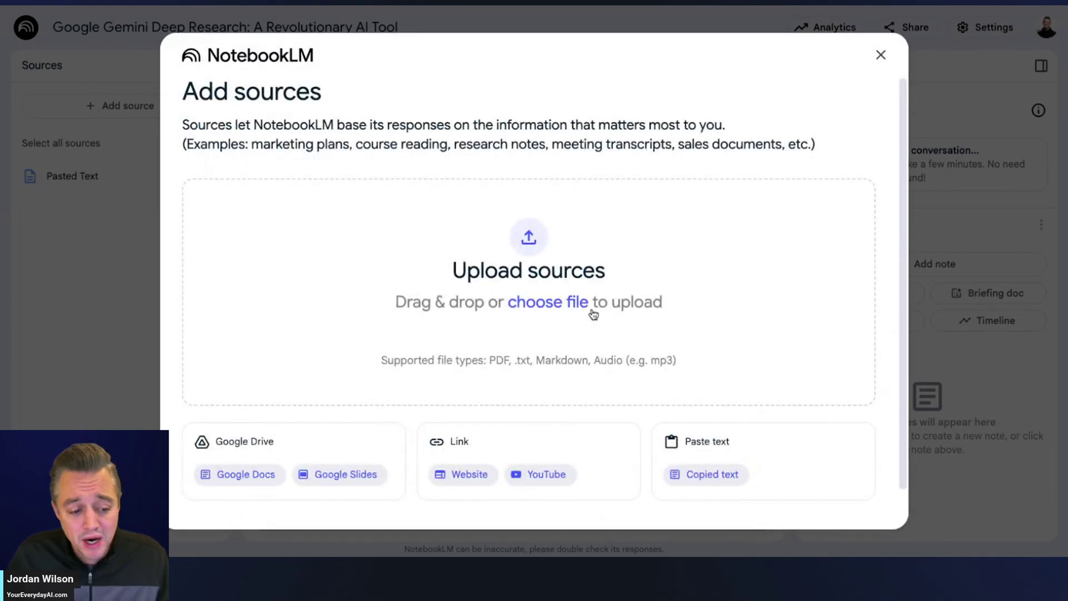
pyautogui.scroll(-1, 591, 310)
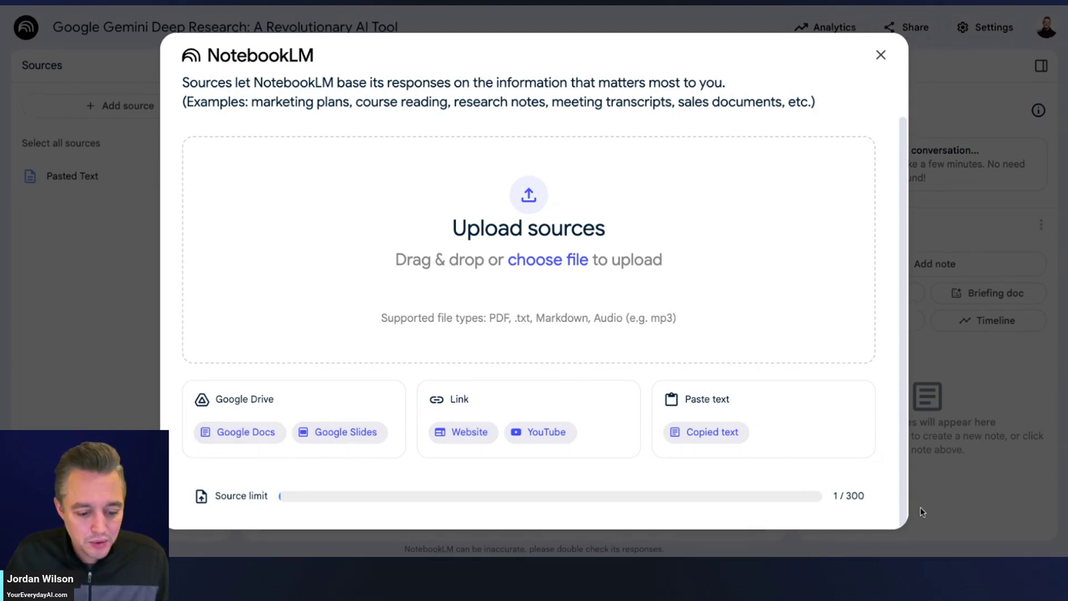
pyautogui.moveTo(872, 501); pyautogui.dragTo(828, 498)
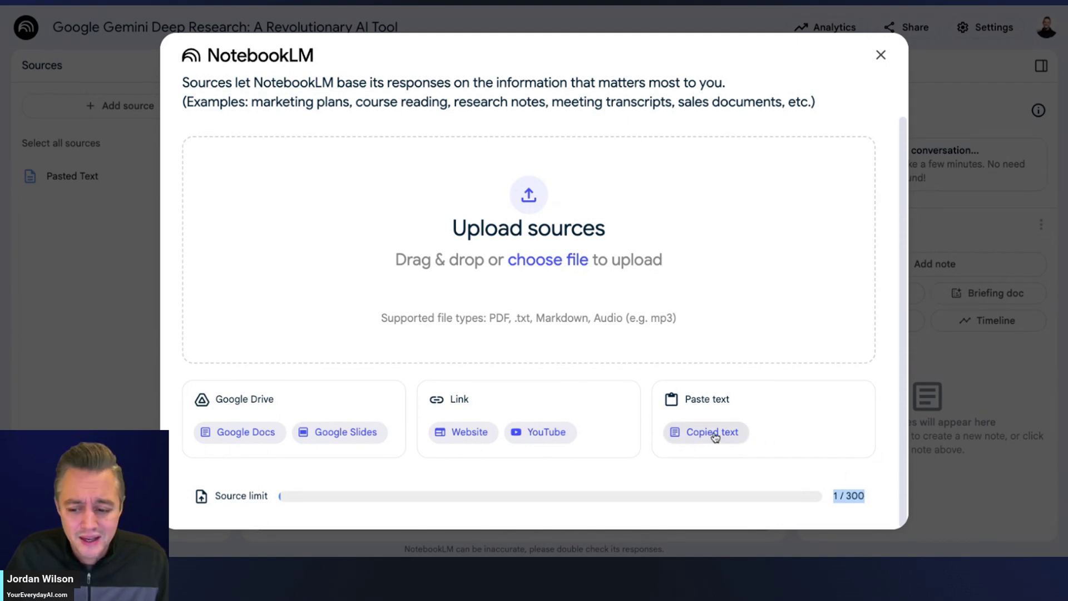
pyautogui.moveTo(883, 85); pyautogui.dragTo(895, 61)
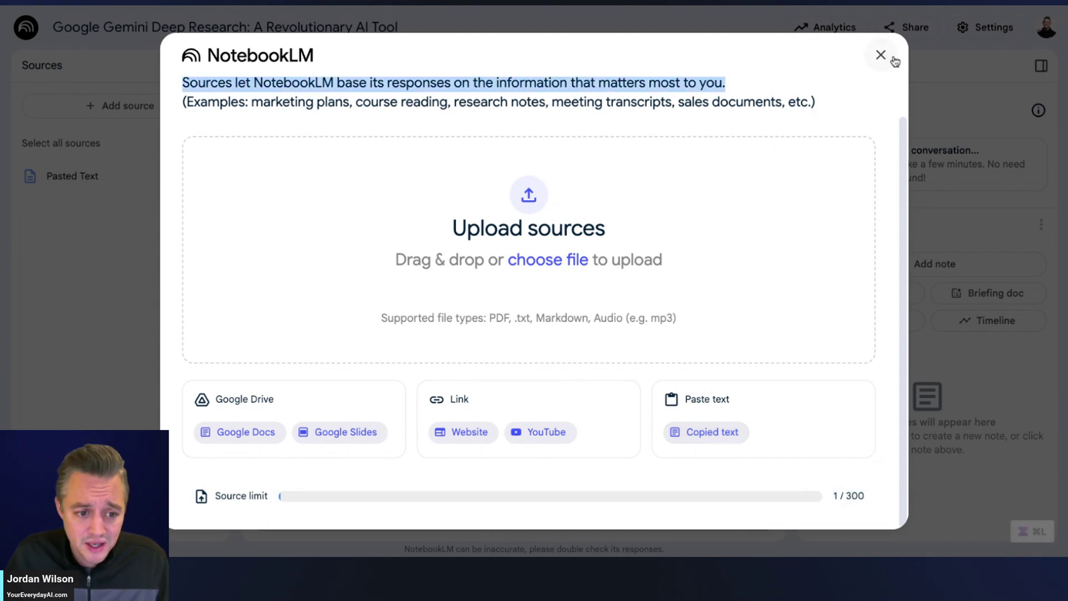
pyautogui.click(881, 55)
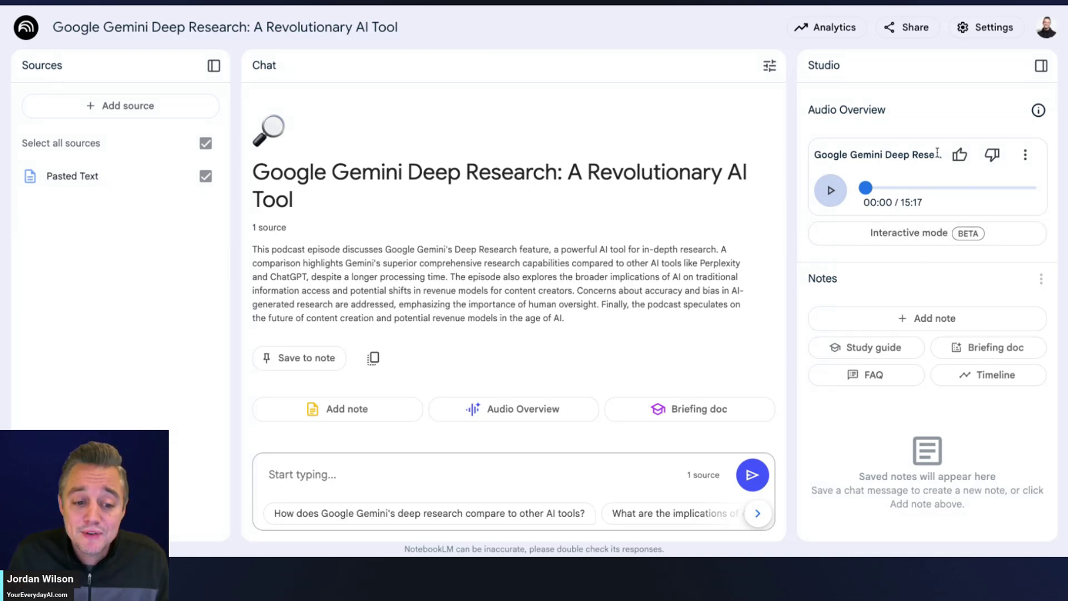
# Check the playback speed options without changing them, start Interactive mode, and collapse the Sources panel.
pyautogui.click(1025, 155)
pyautogui.moveTo(994, 197)
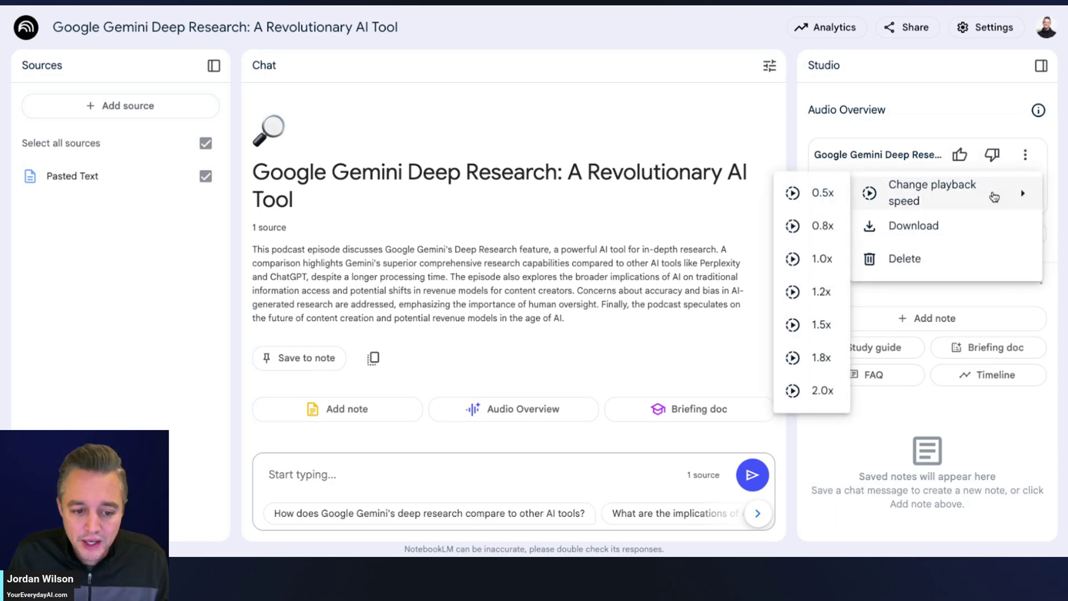
pyautogui.click(972, 112)
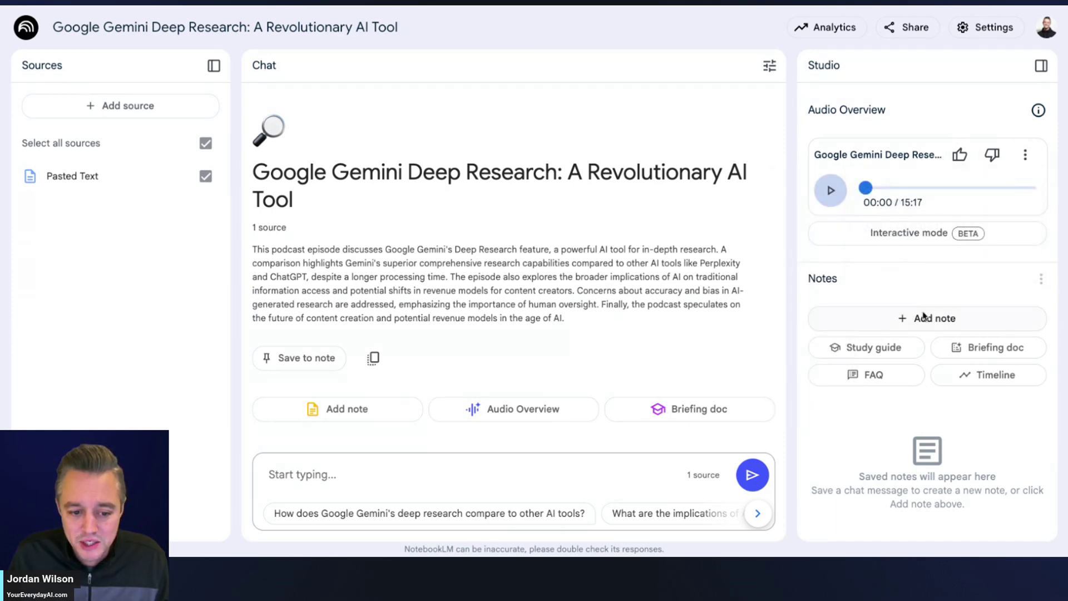
pyautogui.click(894, 244)
pyautogui.click(214, 67)
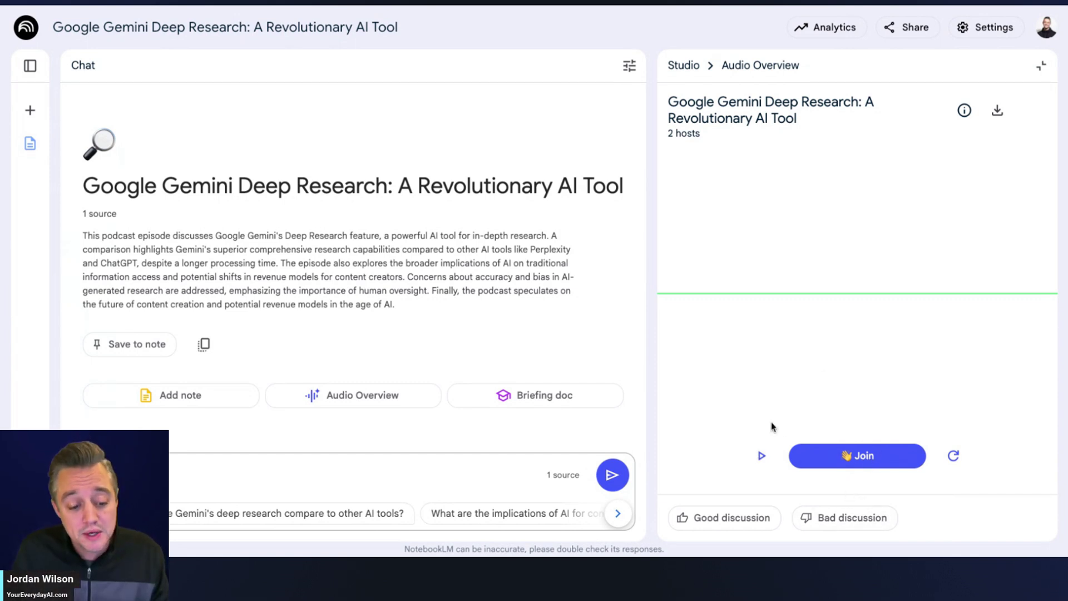
# Play the Gemini Deep Research Audio Overview briefly, then pause it with the space bar.
pyautogui.click(760, 457)
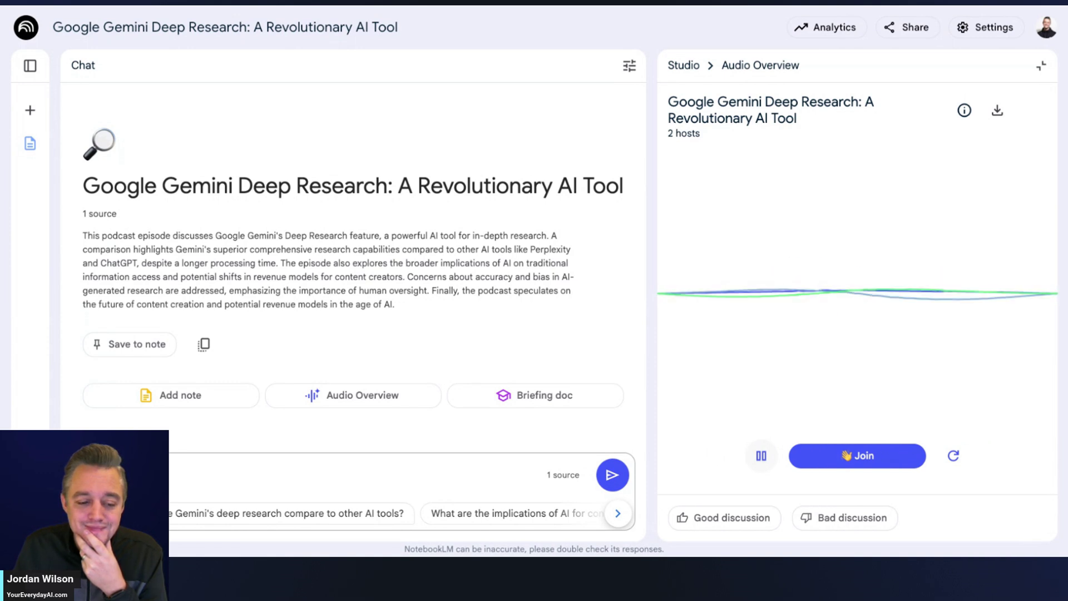
pyautogui.press('space')
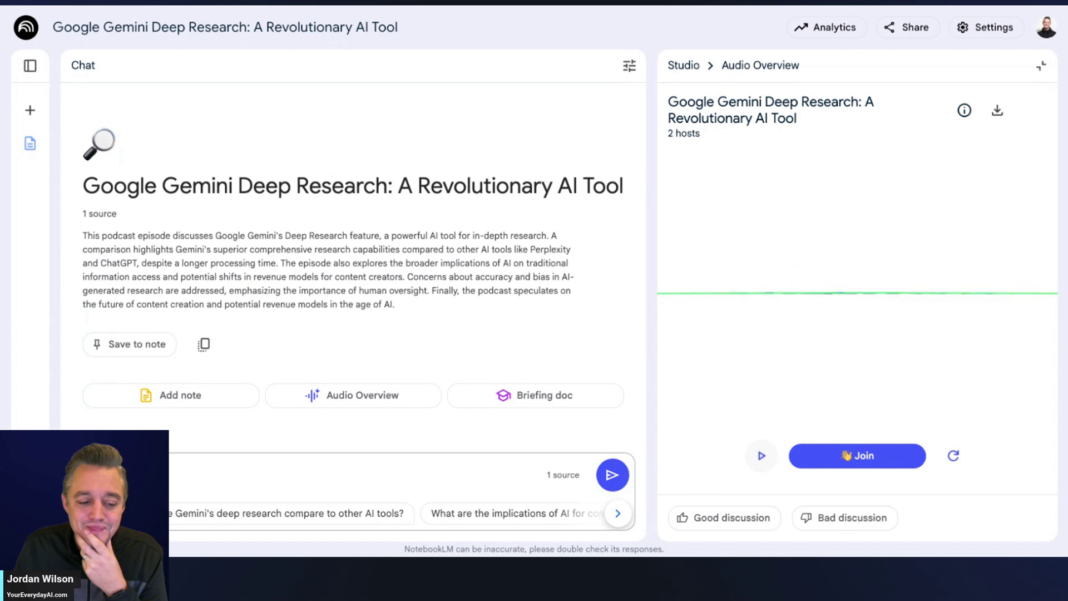
# Resume the Audio Overview and join in to ask the two hosts a spoken question.
pyautogui.click(762, 457)
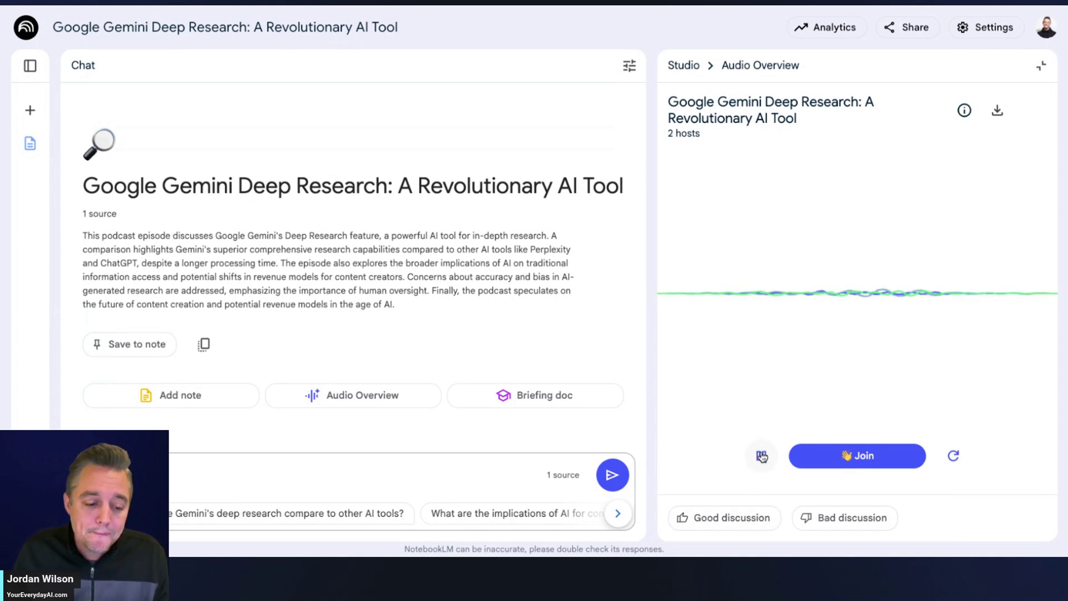
pyautogui.click(864, 457)
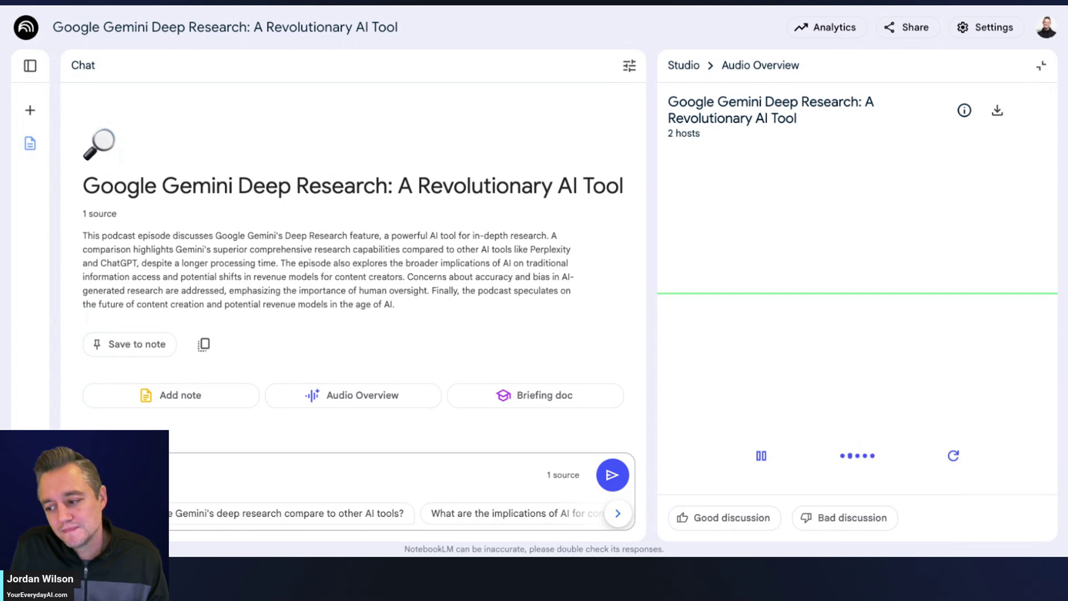
pyautogui.moveTo(808, 378)
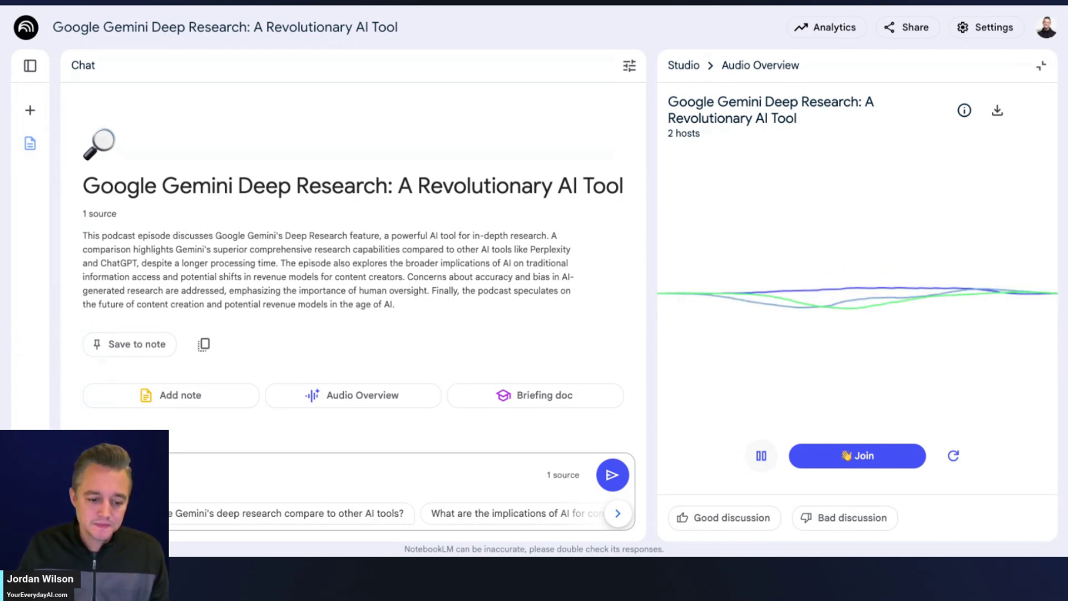
# Interrupt the hosts with another spoken question, then pause the Audio Overview.
pyautogui.click(867, 465)
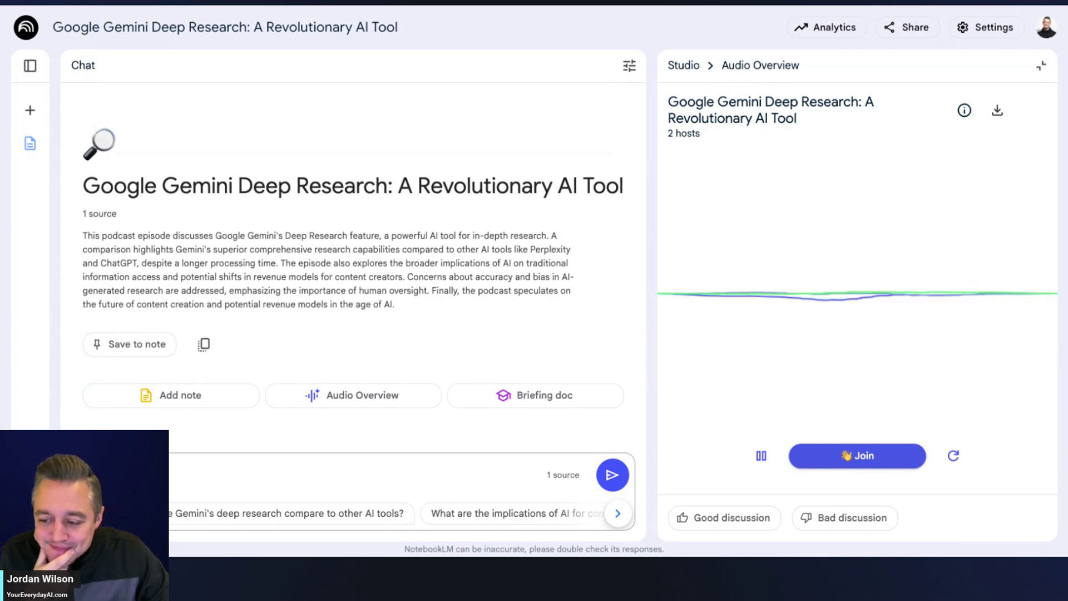
pyautogui.click(762, 458)
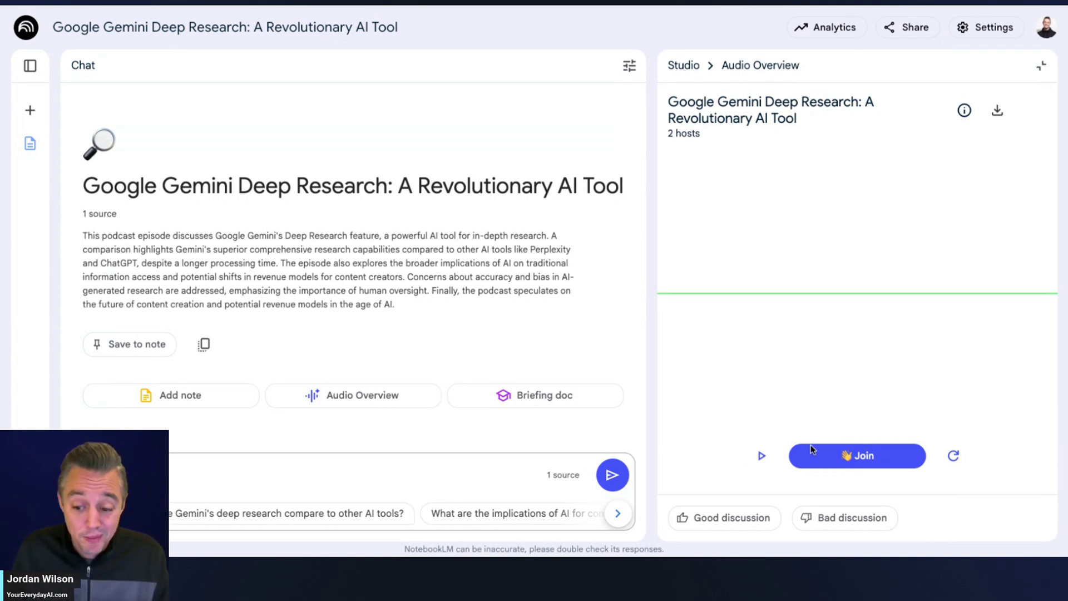
# Resume playback and join in to put a new spoken question to the hosts.
pyautogui.click(761, 458)
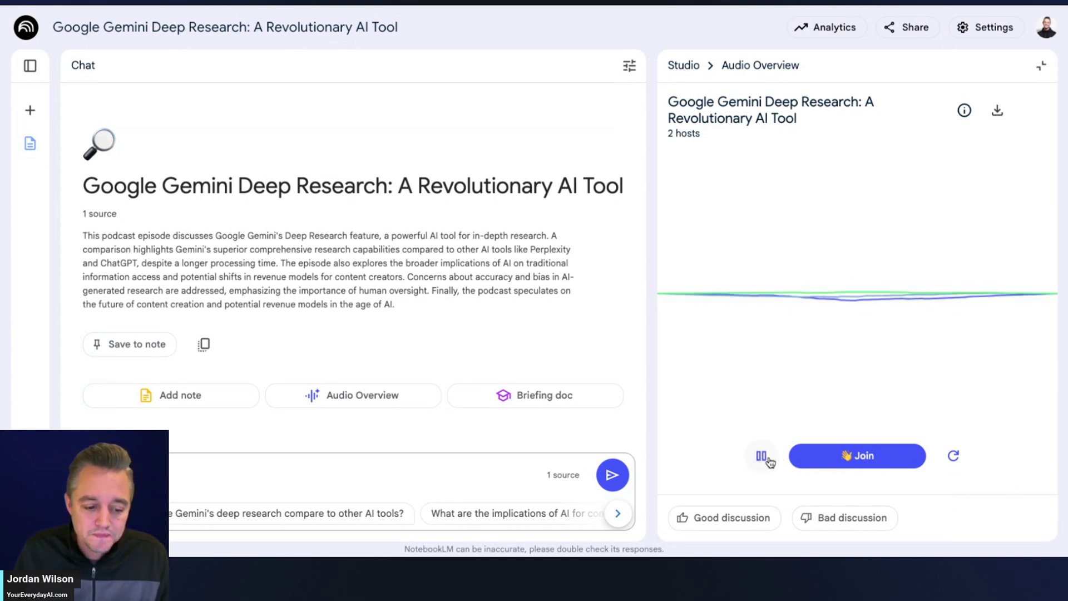
pyautogui.click(857, 461)
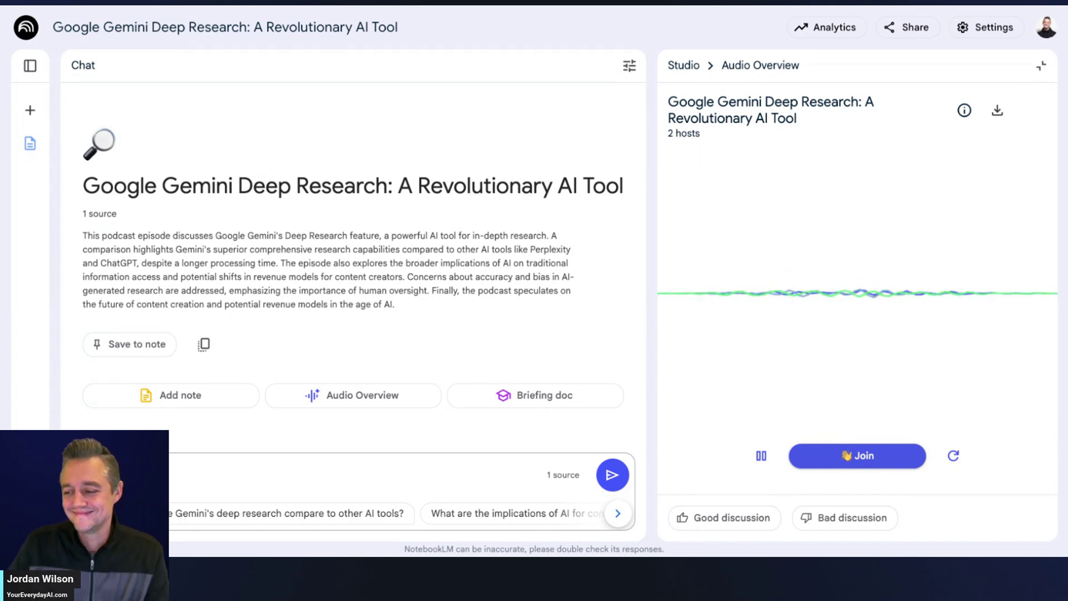
# Pause the interactive Audio Overview and collapse back to the Studio panel's regular 15:17 player.
pyautogui.click(761, 459)
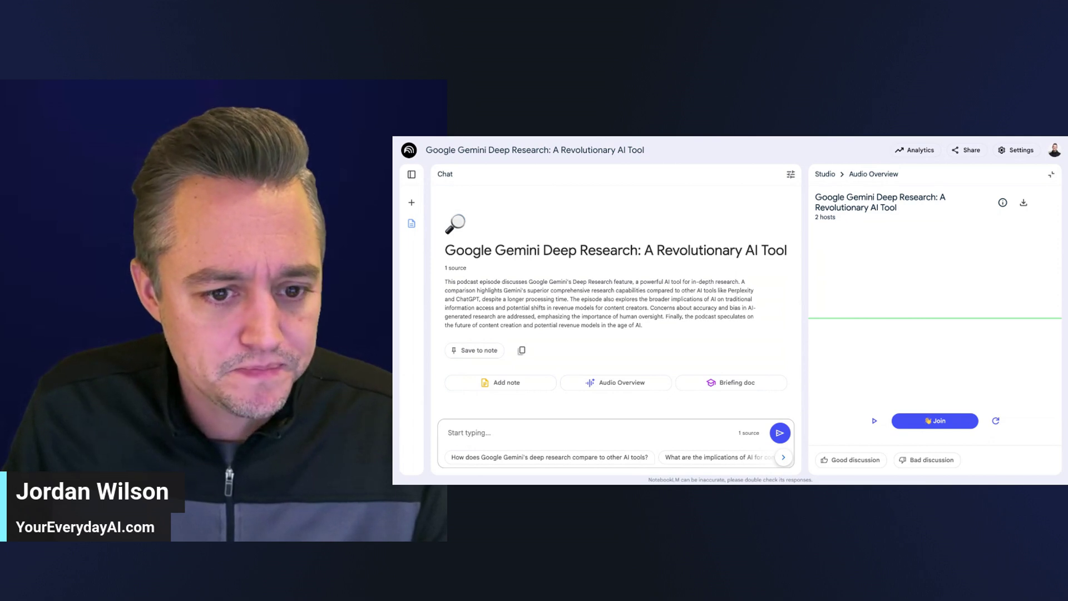
pyautogui.click(825, 175)
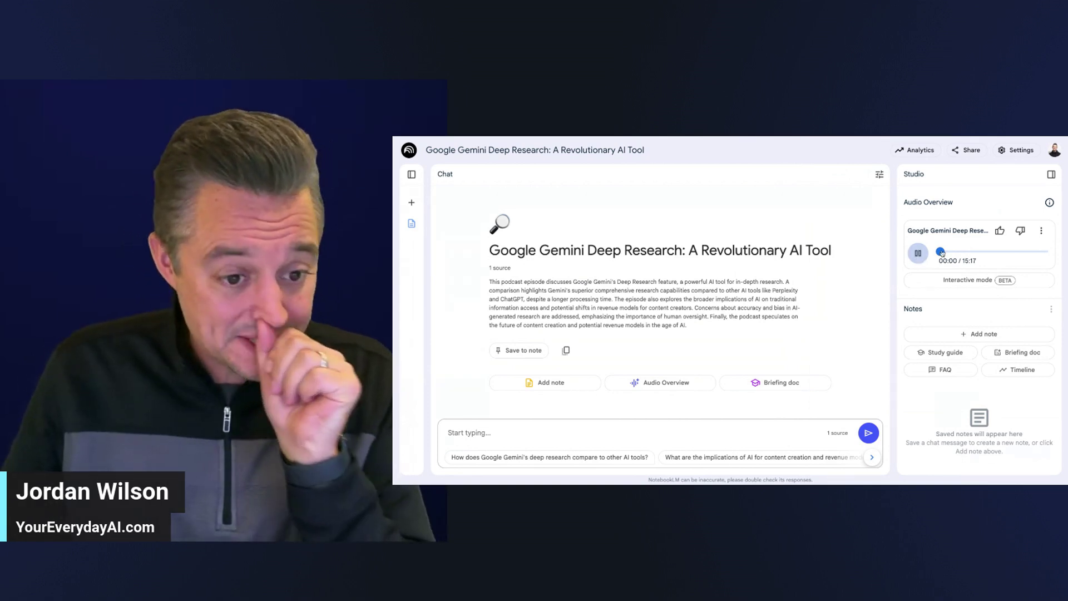
# Play the Audio Overview at 2.0x speed, pause it at 00:07, then switch to the Gemini screenshot.
pyautogui.click(1041, 231)
pyautogui.moveTo(1022, 259)
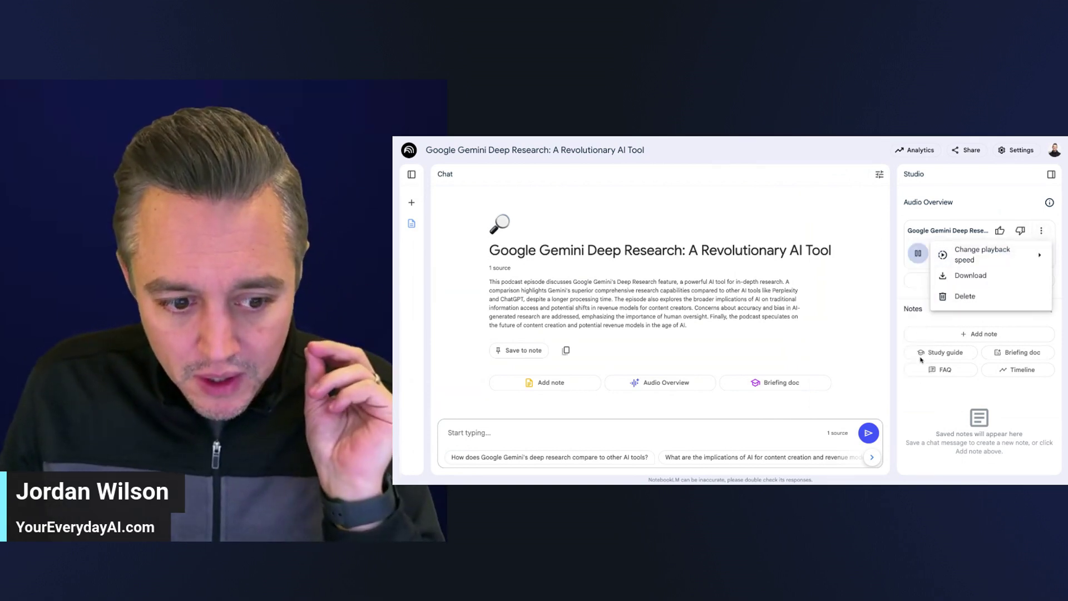
pyautogui.click(905, 379)
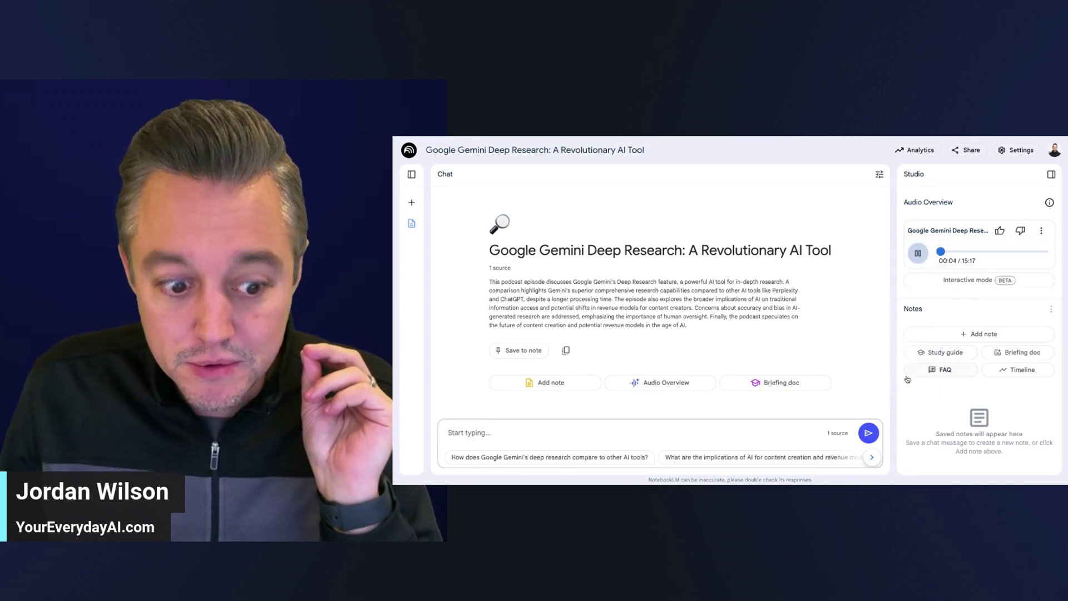
pyautogui.click(918, 255)
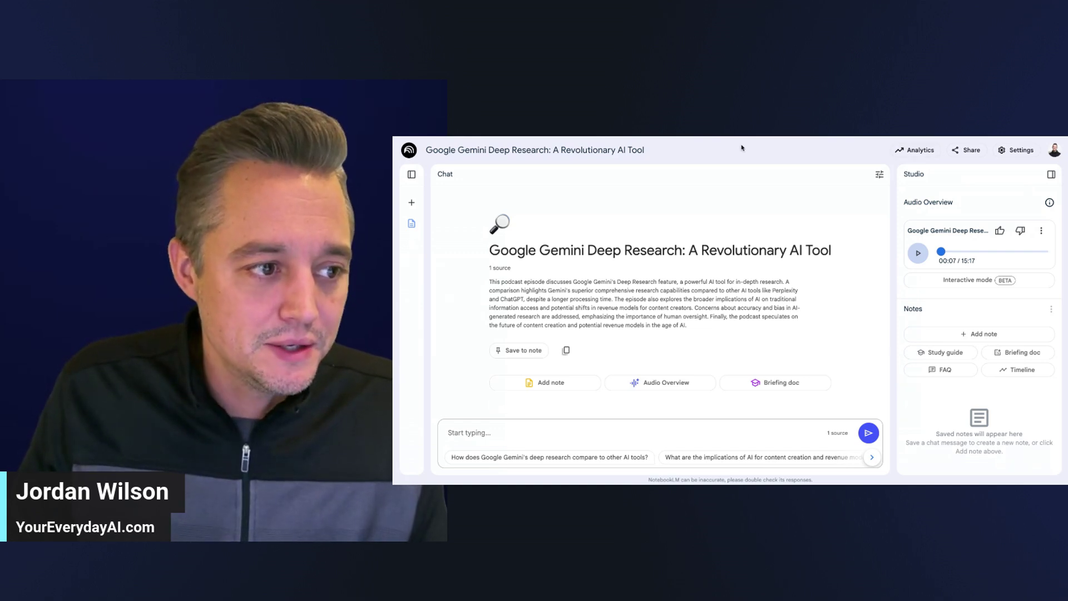
pyautogui.hotkey('ctrl', 'Tab')
# Enlarge the Gemini Deep Research screenshot and scroll through its 1,290-website source list.
pyautogui.click(716, 295)
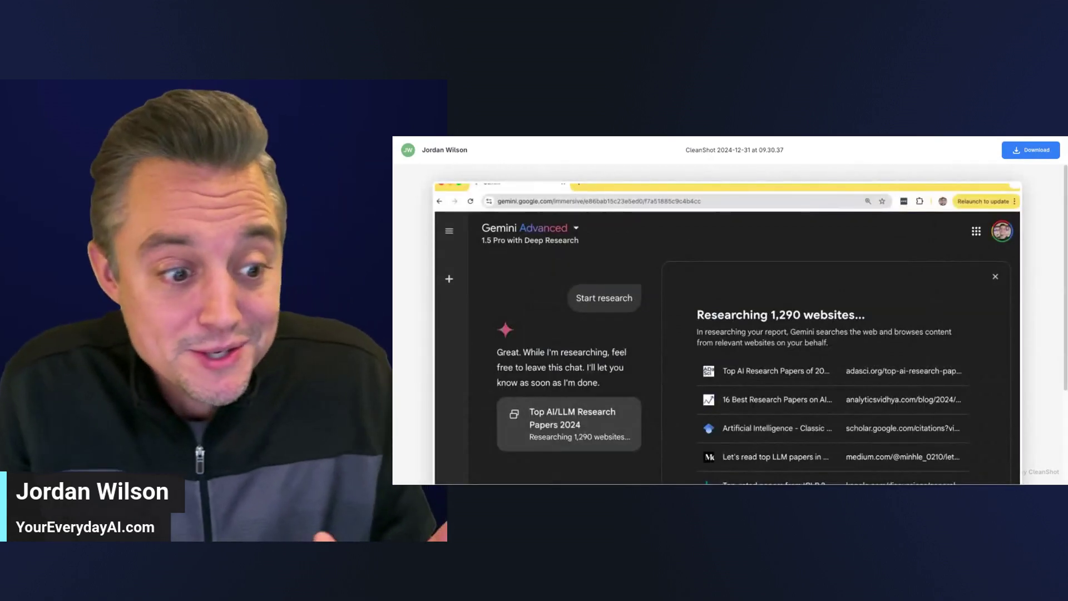
pyautogui.scroll(-1, 728, 323)
pyautogui.scroll(-2, 727, 323)
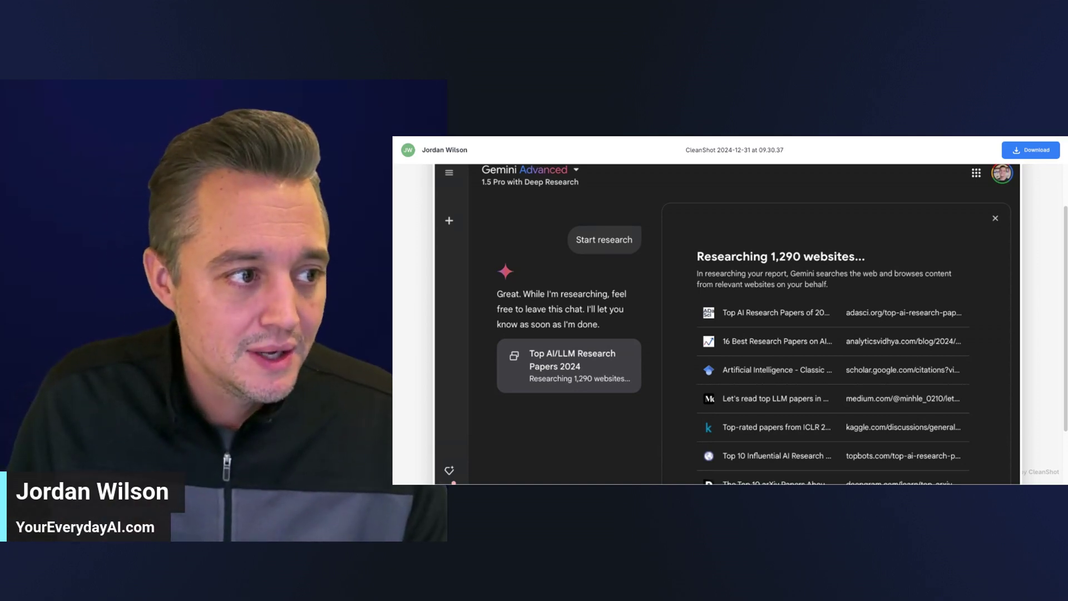
# Return to NotebookLM and reopen the Audio Overview in interactive mode with its 2 hosts.
pyautogui.hotkey('ctrl', 'Tab')
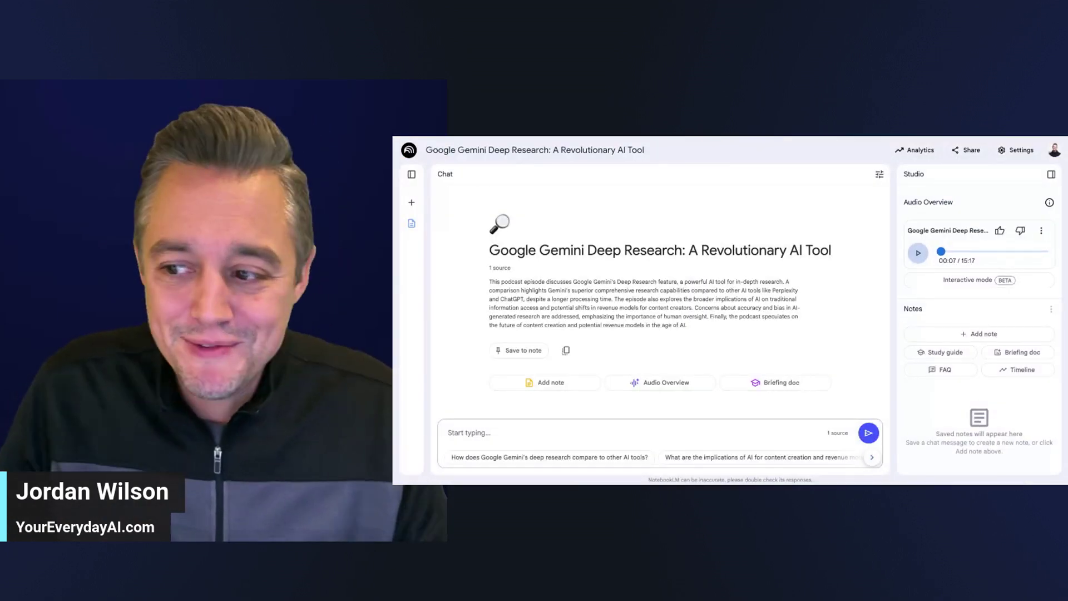
pyautogui.click(988, 282)
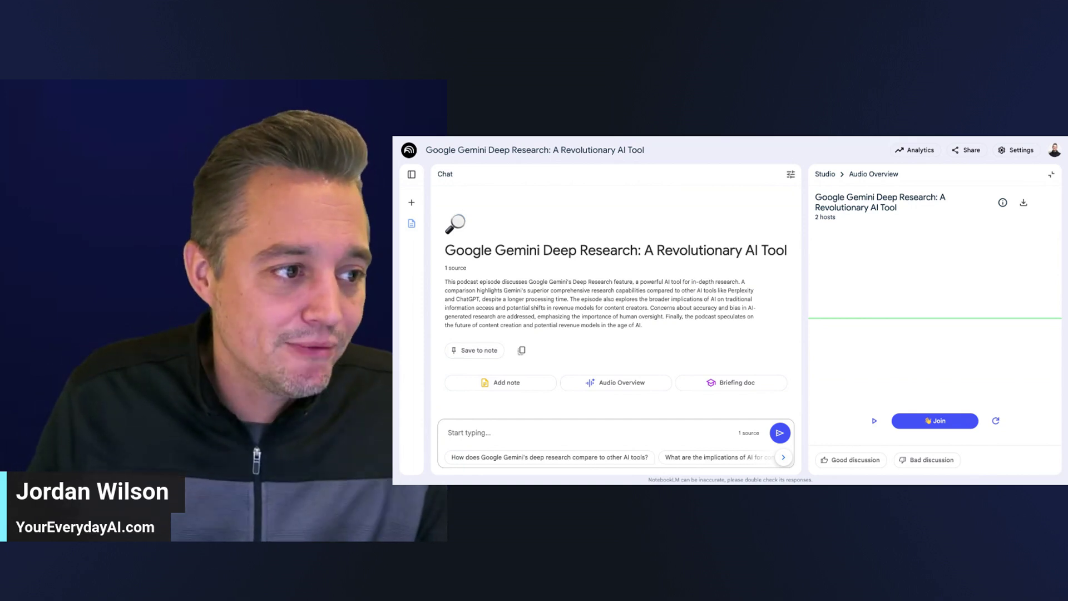
# Switch to the YourEverydayAI.com 'Outsmart The Future' homepage showing Ep 430.
pyautogui.click(614, 137)
pyautogui.moveTo(849, 222)
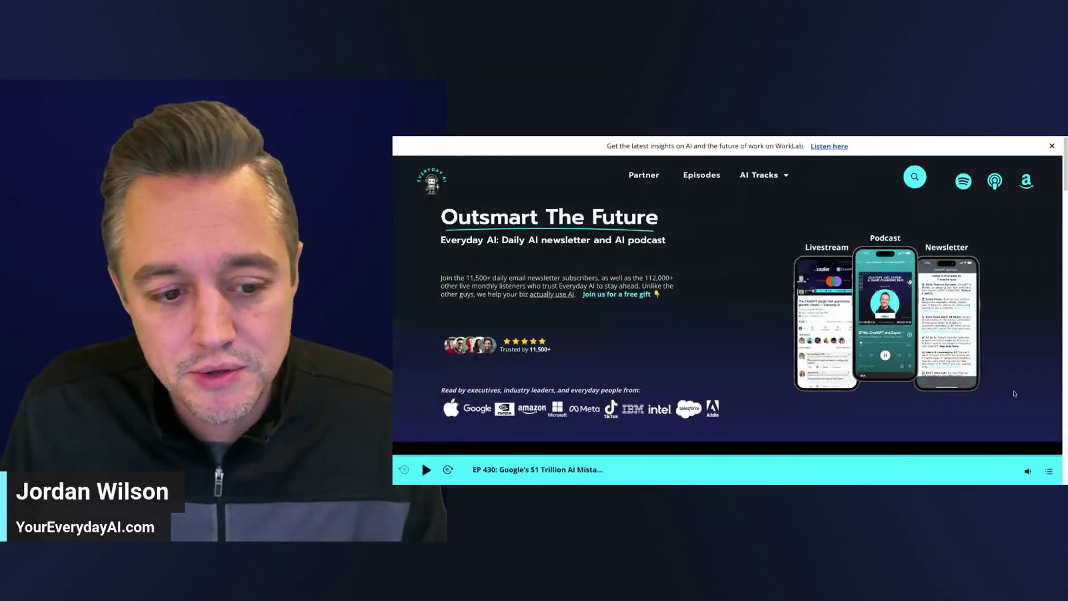